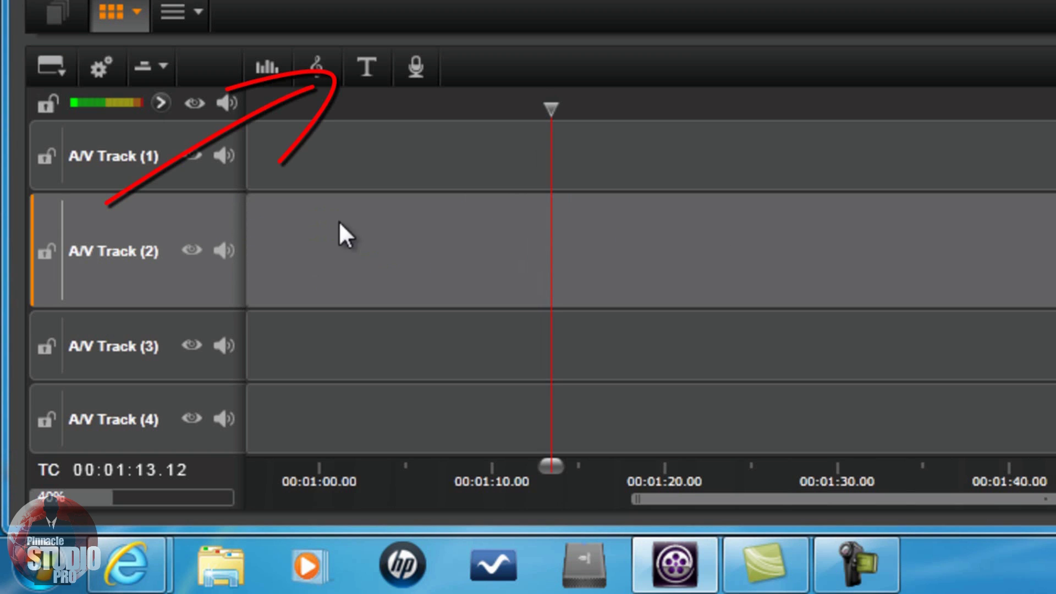
Step: Add a title at the playhead on A/V Track (2) and clear its placeholder text to leave it blank
click(363, 69)
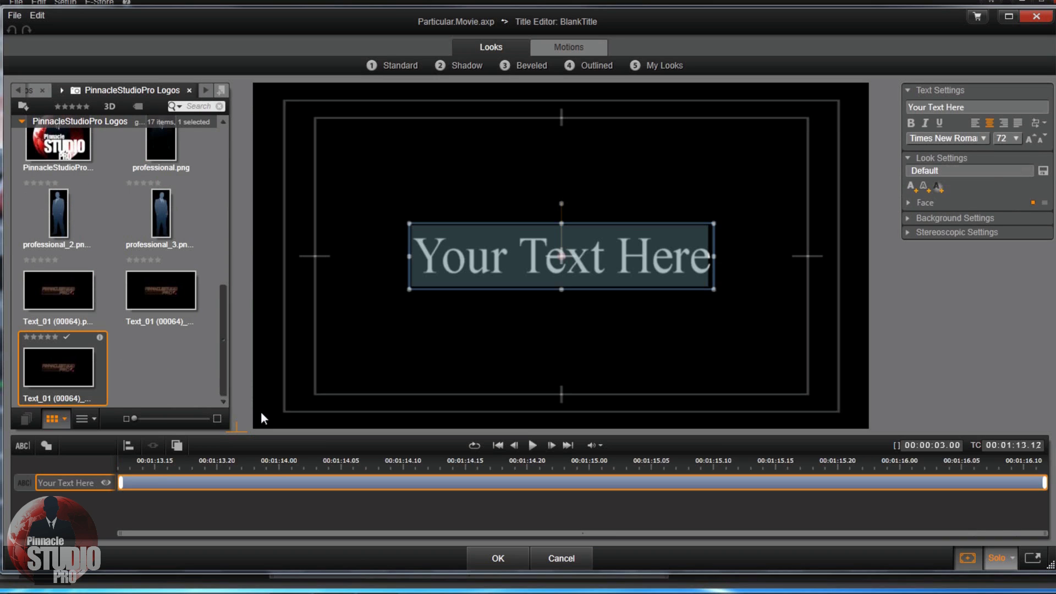
key(BackSpace)
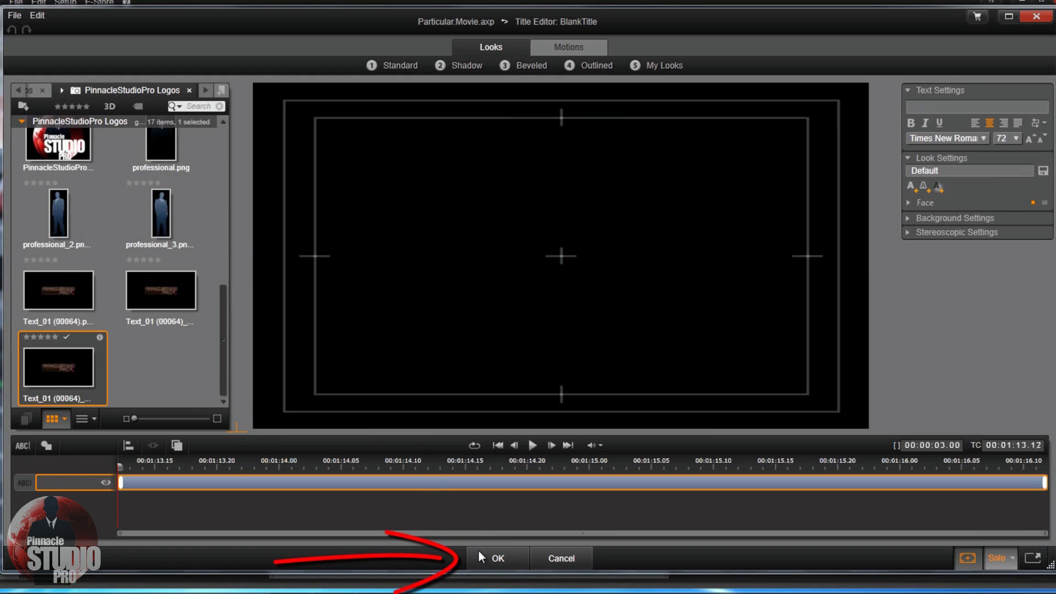
click(491, 562)
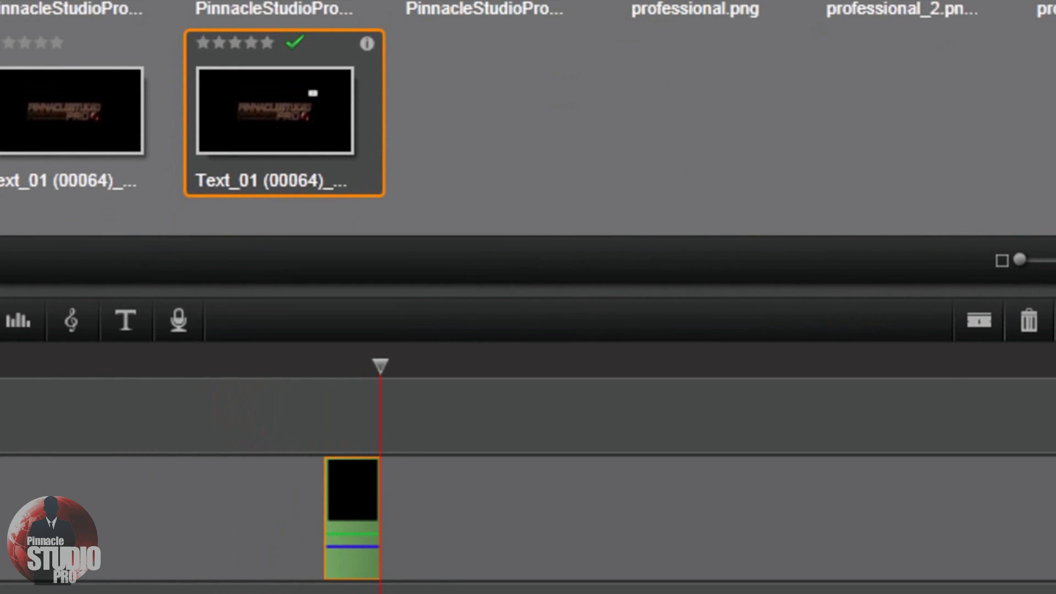
Step: Set the blank title clip's duration to 00:00:04.00
right_click(341, 513)
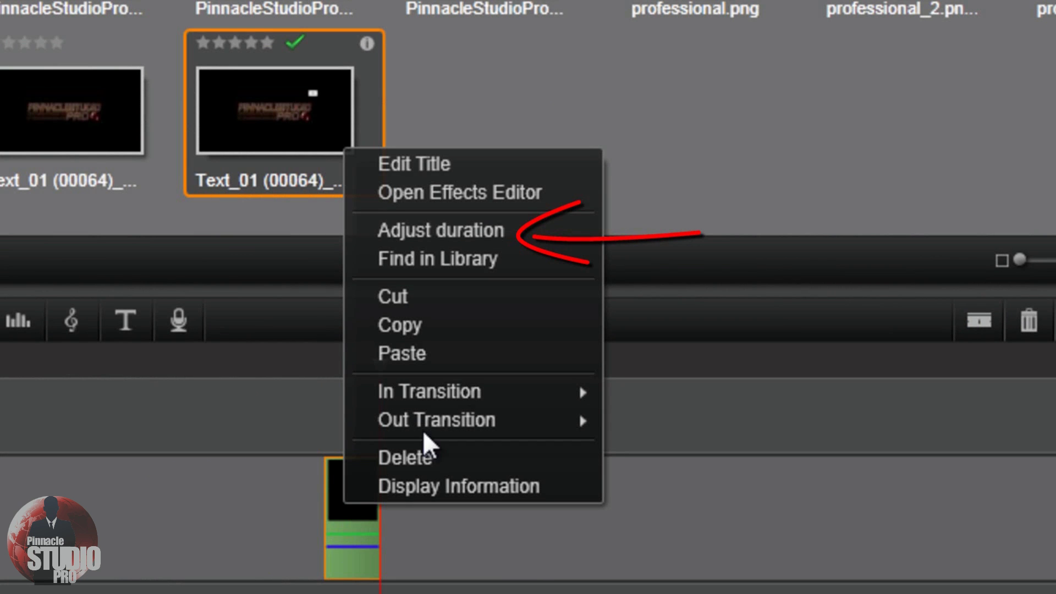
click(483, 233)
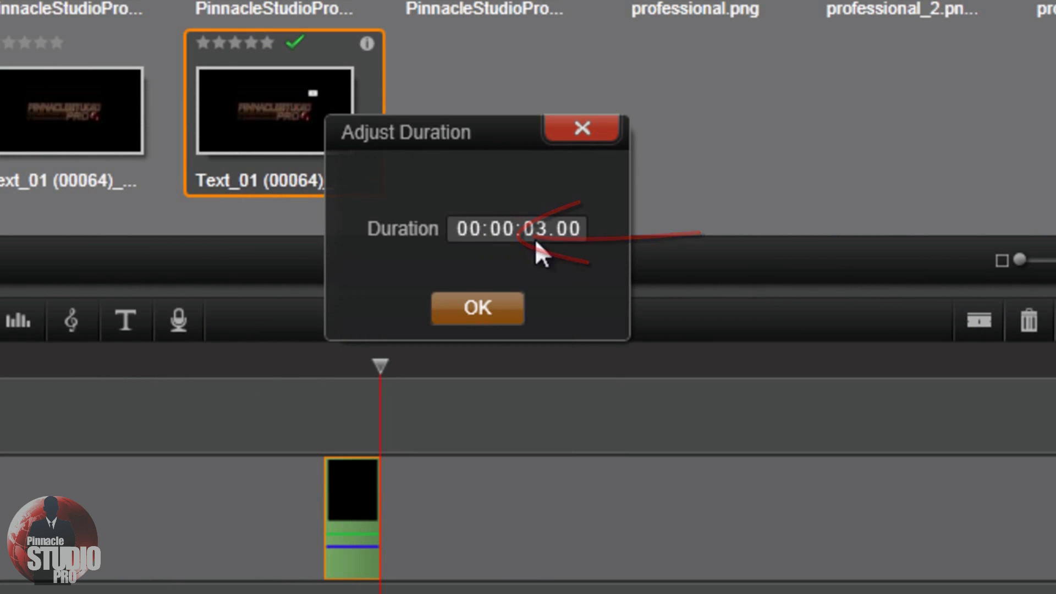
click(538, 233)
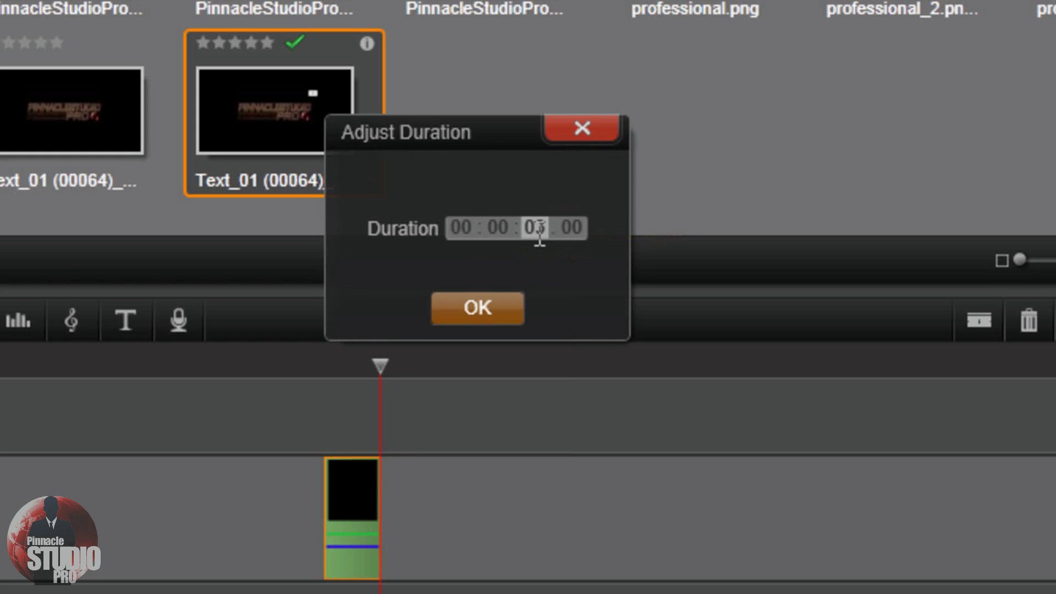
text(04)
key(Tab)
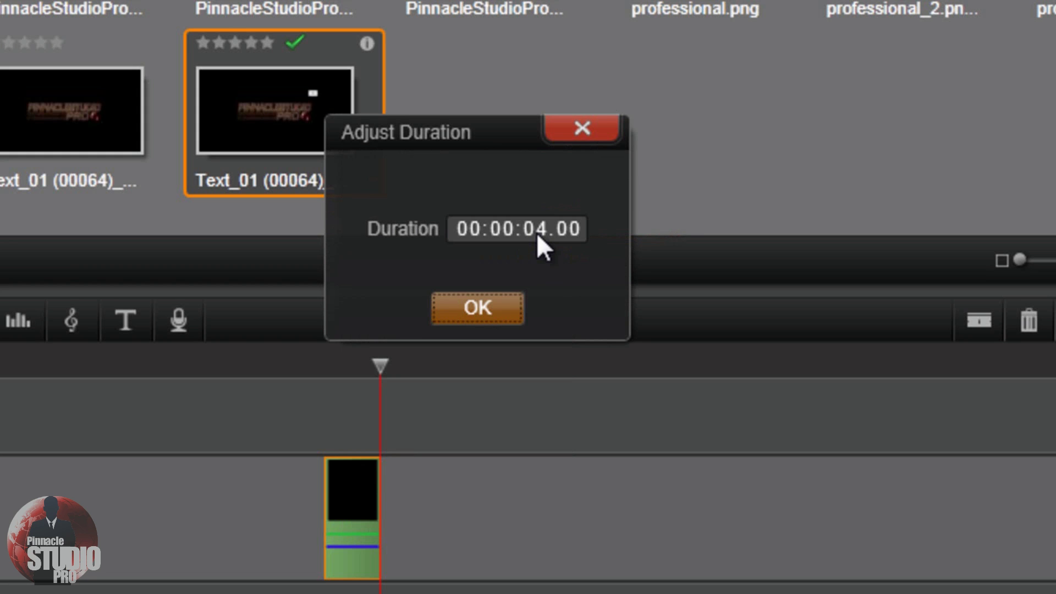
click(496, 306)
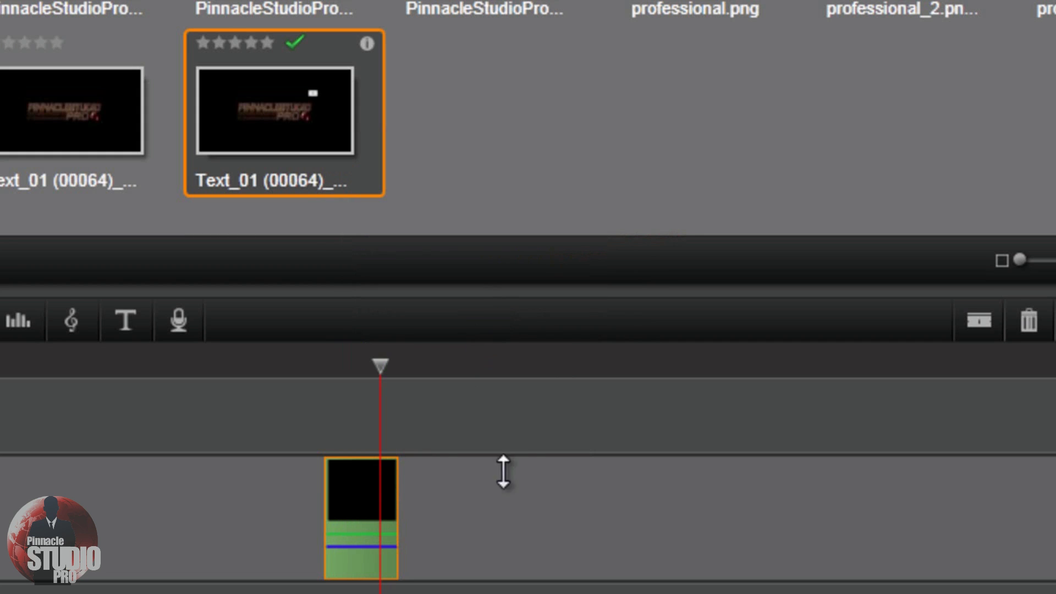
Step: Open the blank title in the Effects Editor and apply the Particular effect from the Red Giant Motion Graphics Toolkit add-ons
right_click(354, 485)
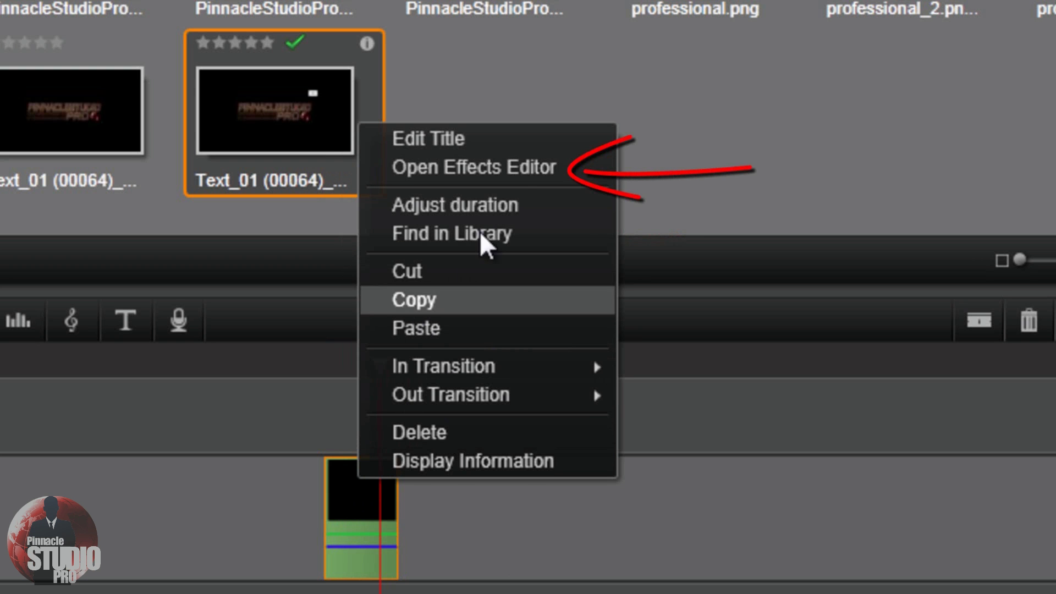
click(522, 171)
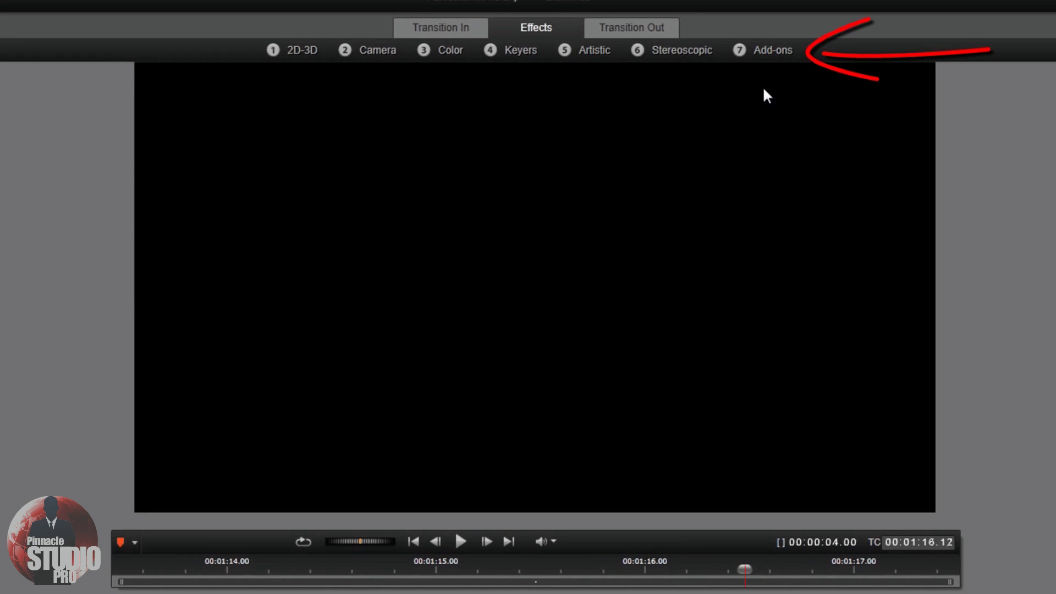
click(777, 50)
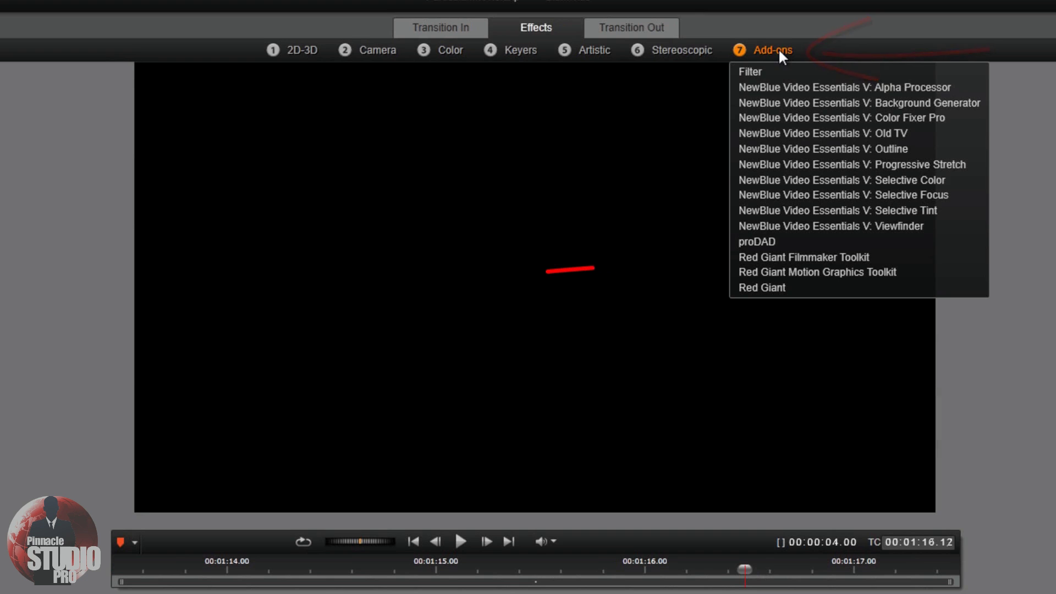
click(871, 273)
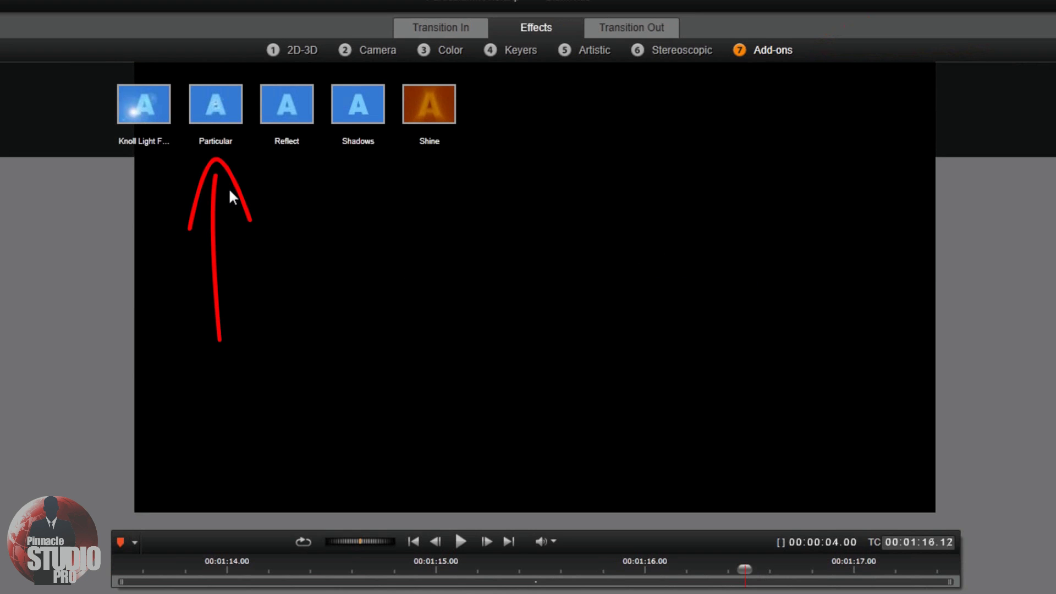
click(211, 116)
double_click(213, 120)
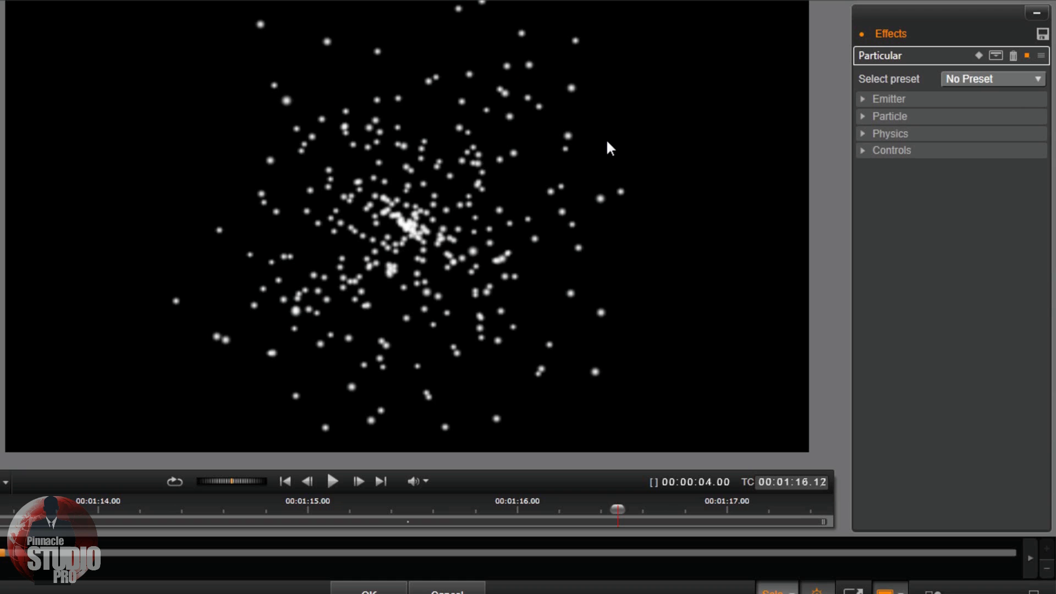
Step: Examine the parameters in Particular's Emitter, Particle, Physics and Controls groups, and collapse all the groups
click(866, 100)
click(866, 276)
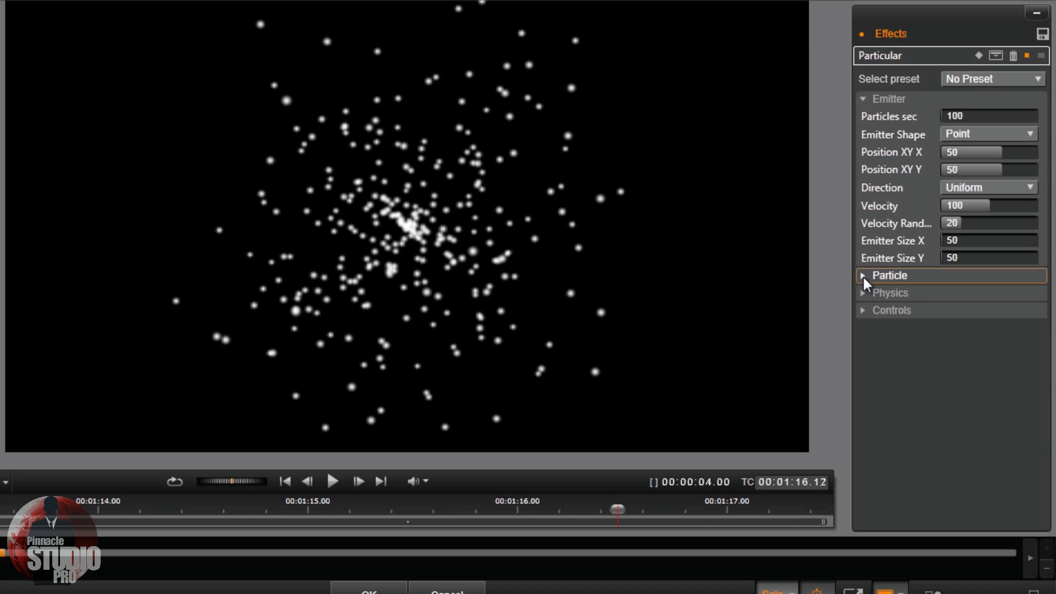
click(868, 471)
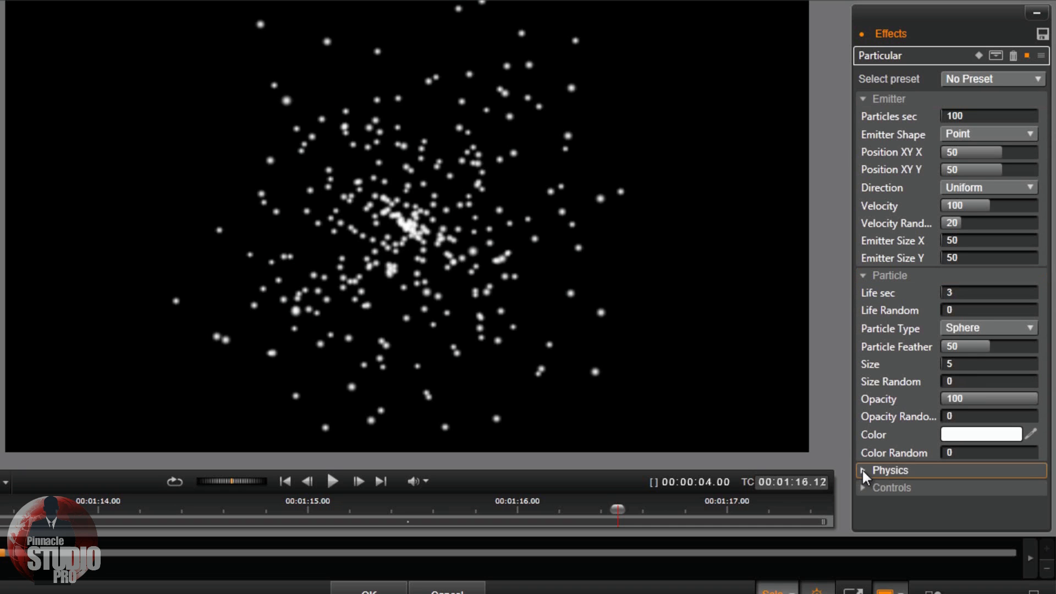
click(862, 521)
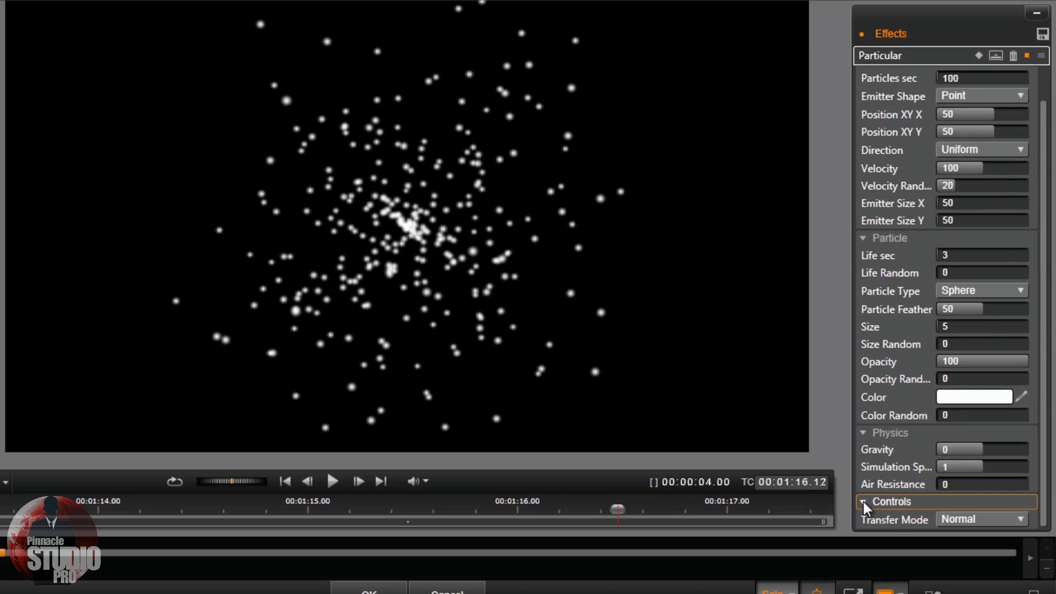
click(866, 507)
click(864, 452)
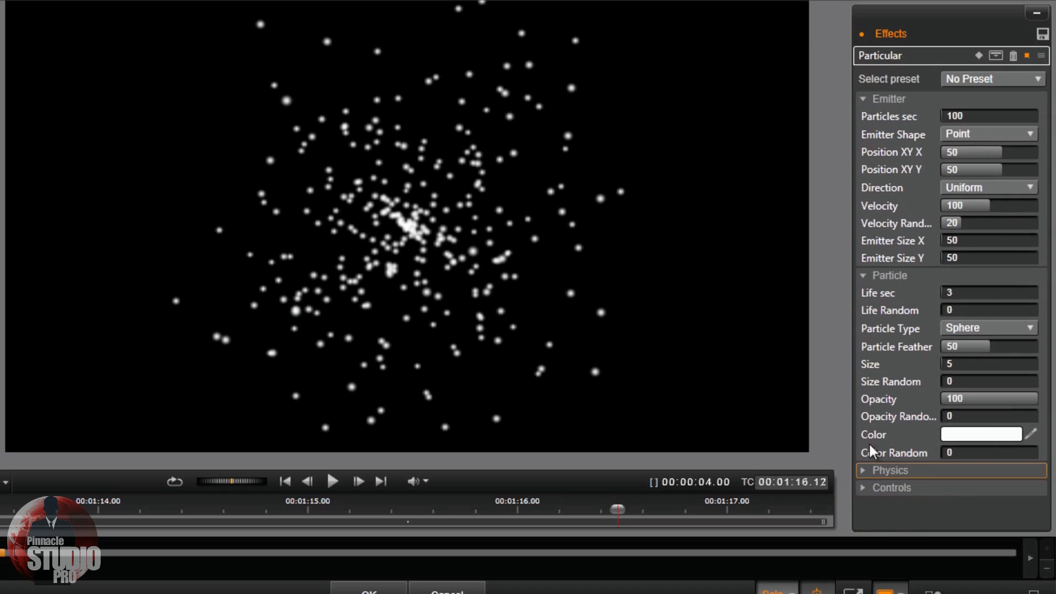
click(864, 276)
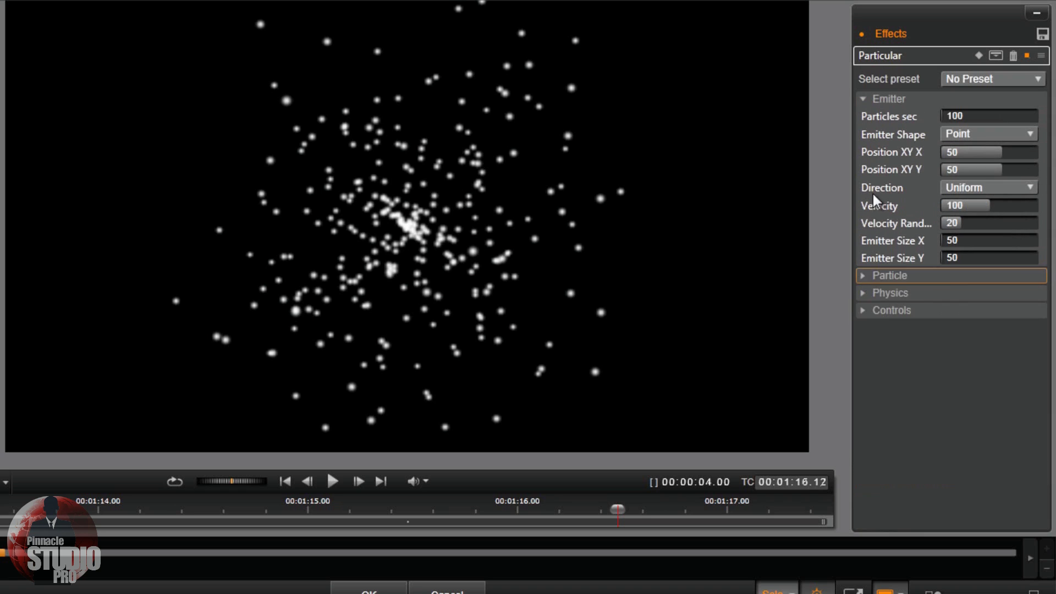
click(865, 98)
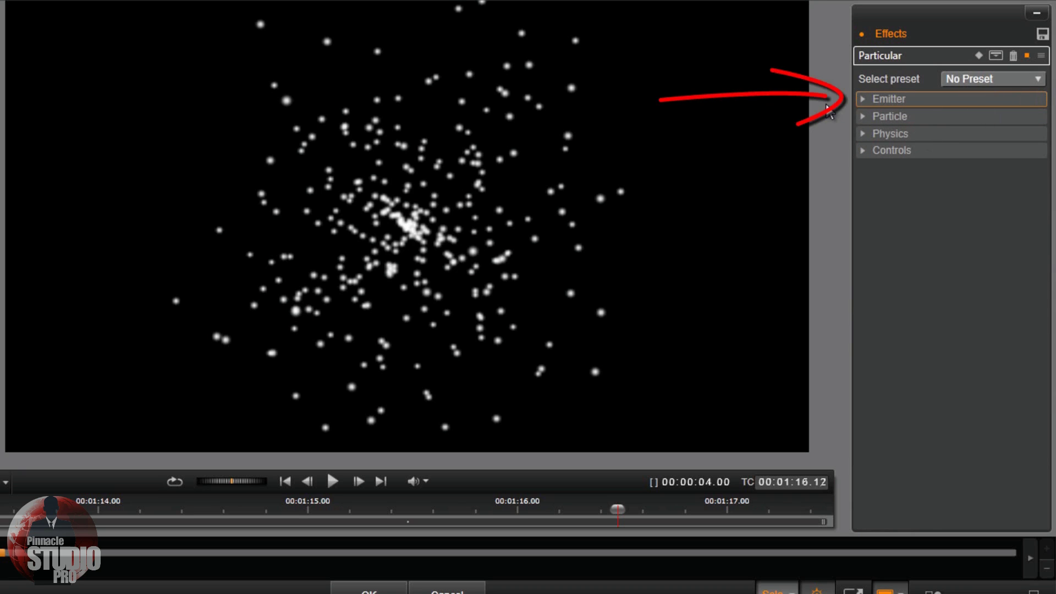
Step: Try raising the emitter's Particles sec to about 5538, and reset the effect with No Preset
click(864, 100)
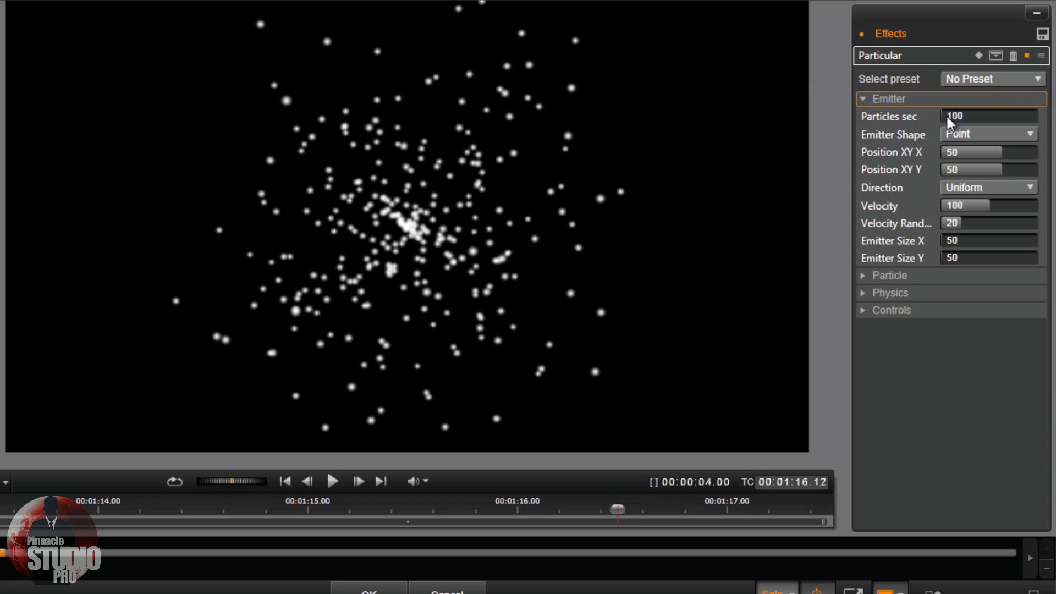
mouse_move(942, 116)
mouse_down()
mouse_move(965, 116)
mouse_move(942, 115)
mouse_up()
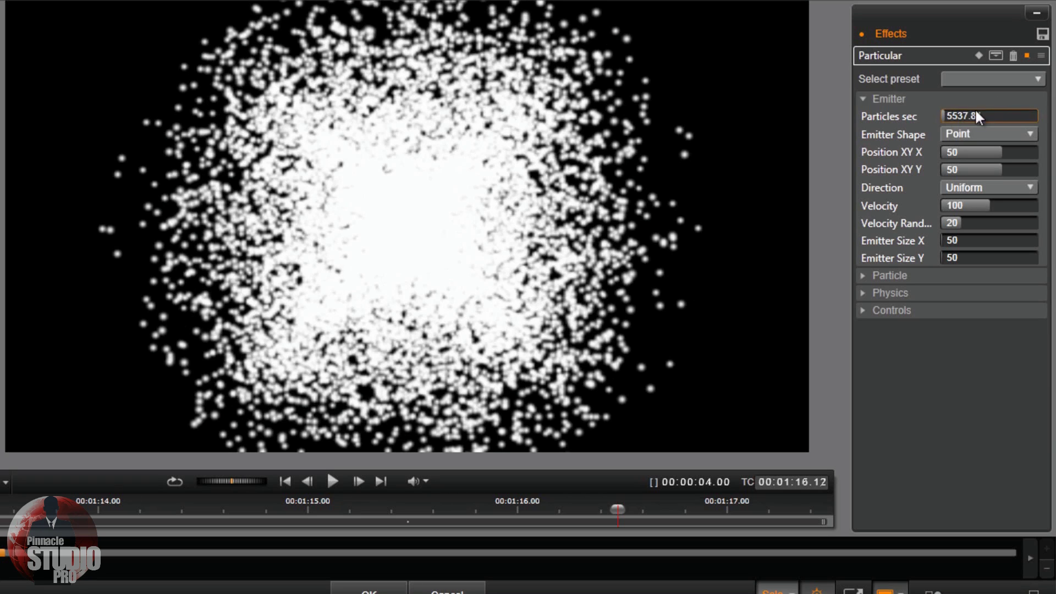
click(1032, 78)
click(1013, 96)
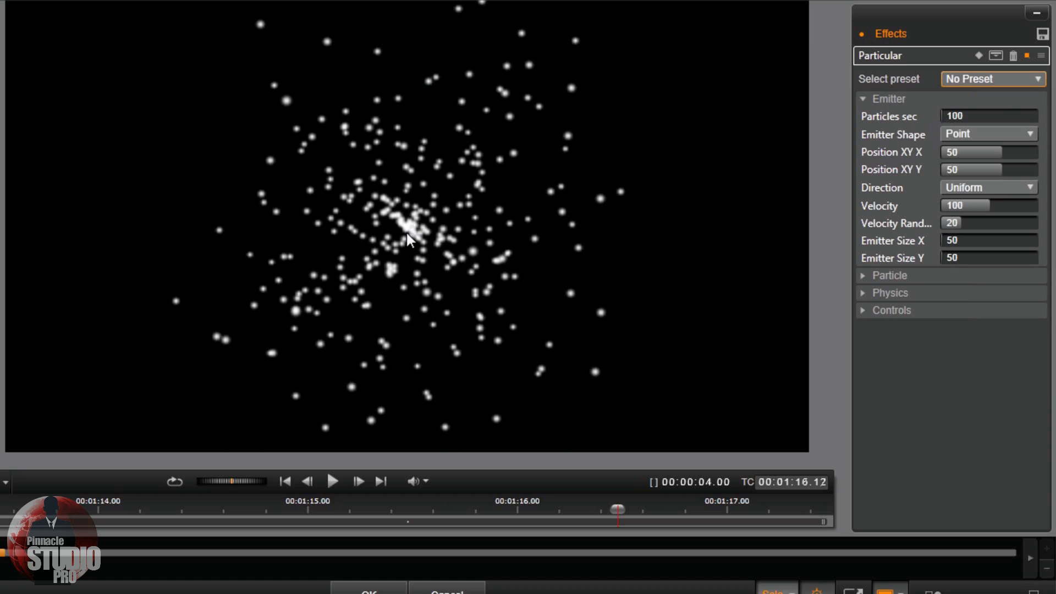
Step: Try the Box emitter shape and switch the shape back to Point
click(1031, 135)
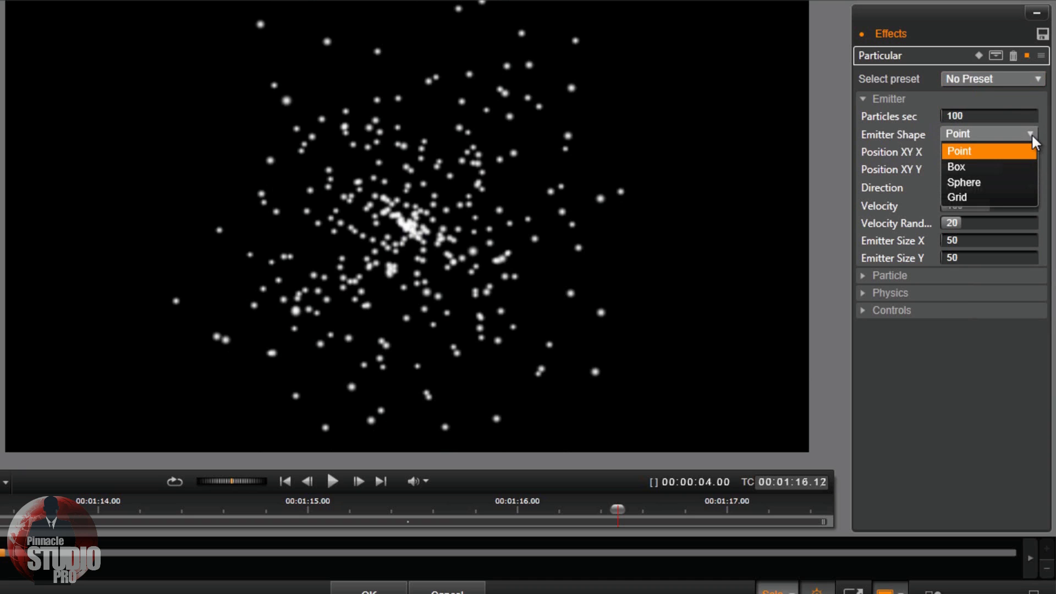
click(995, 164)
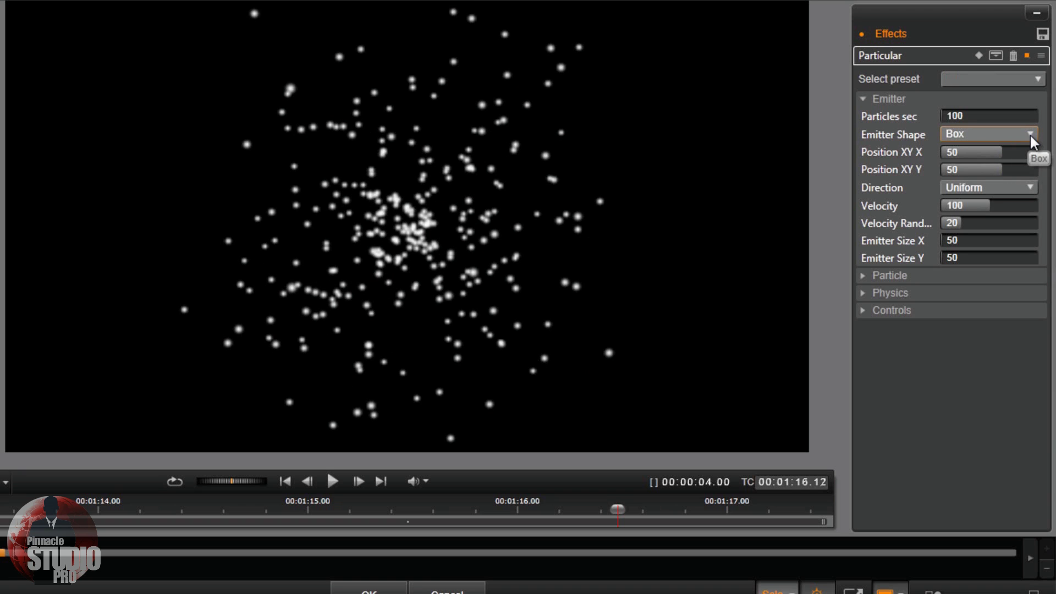
click(1030, 135)
click(1002, 151)
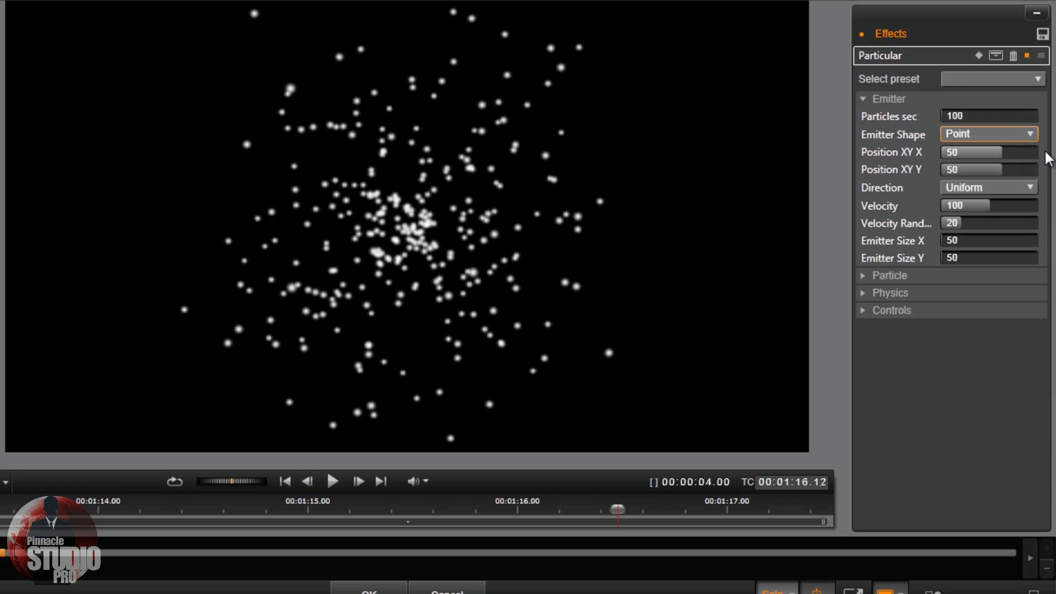
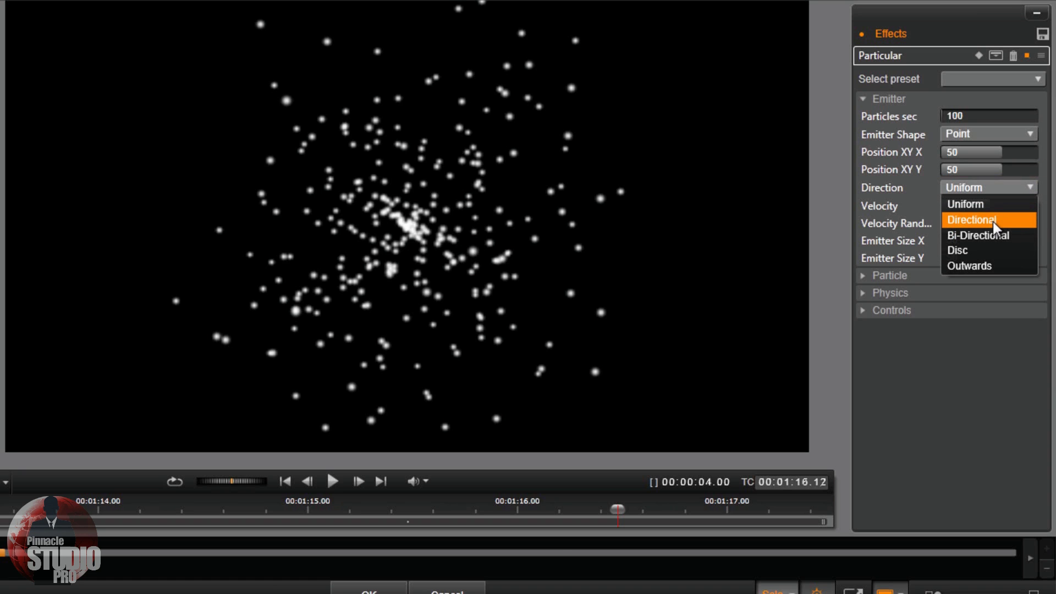
Step: Try the Disc emission direction and switch the direction back to Uniform
click(988, 249)
click(1030, 186)
click(1005, 203)
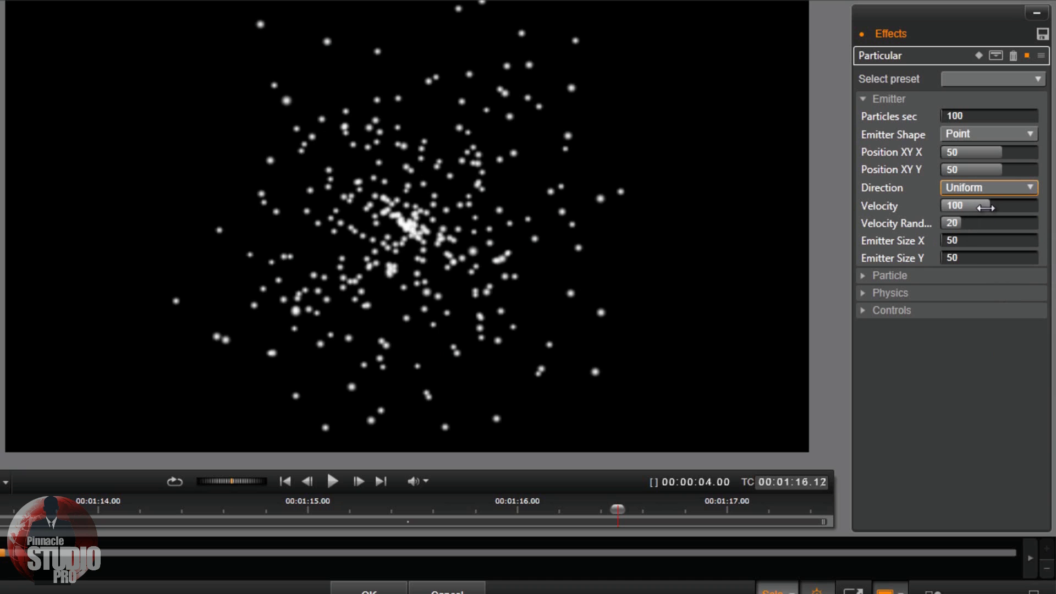
Step: Try raising the emitter's velocity to about 3907, lower it slightly, and reset the effect with No Preset
drag(985, 208, 997, 206)
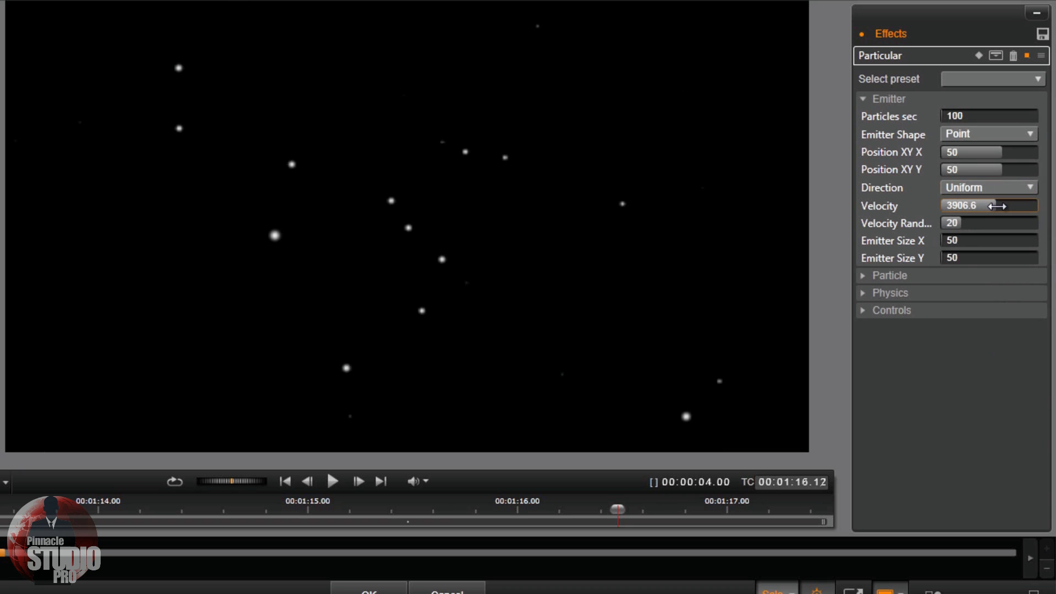
drag(996, 206, 993, 206)
click(1037, 80)
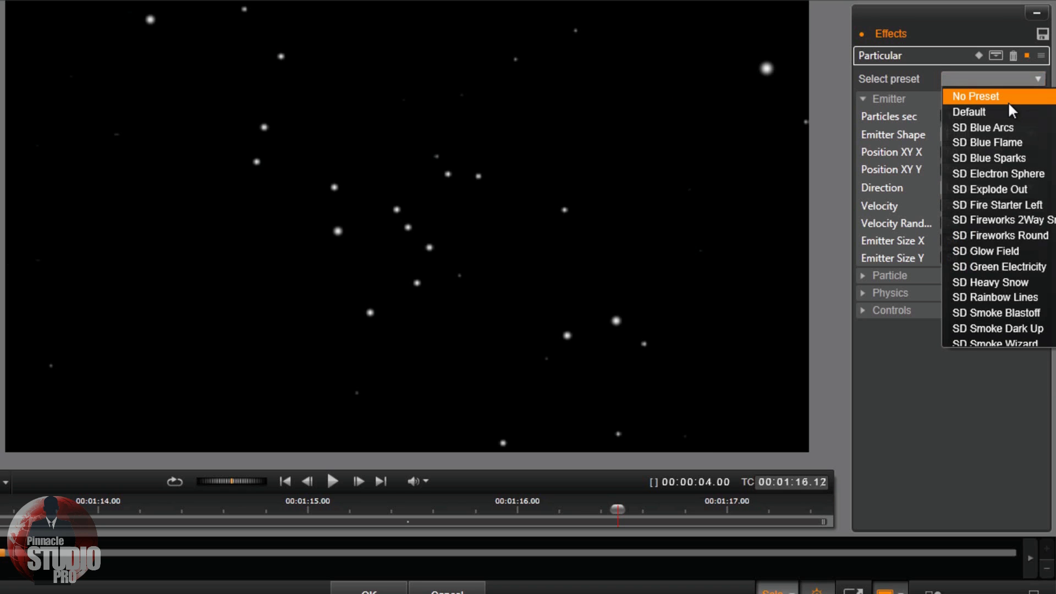
click(1011, 98)
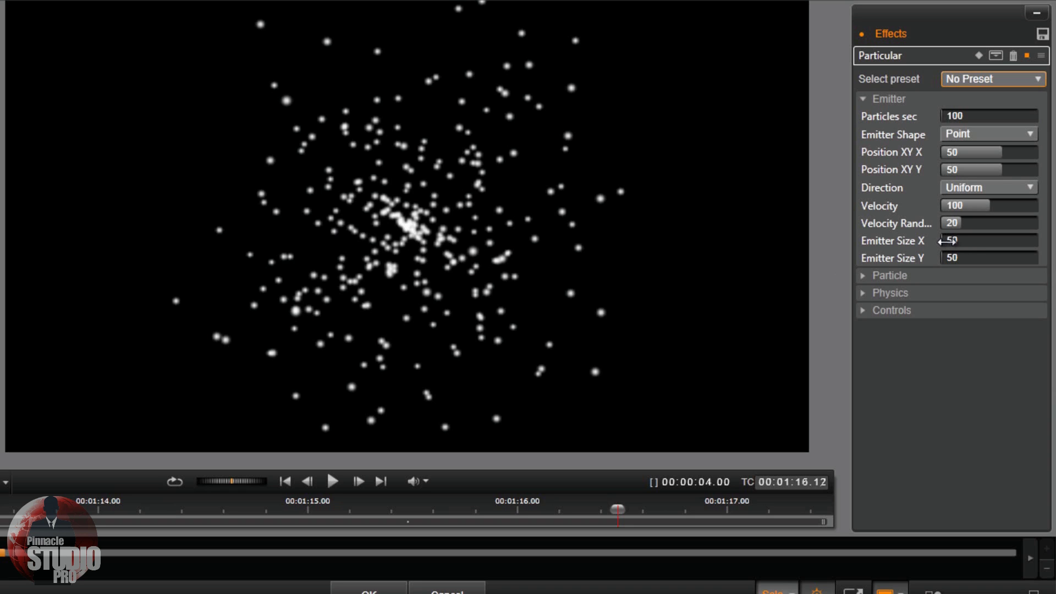
Step: Swap the Emitter settings for the Particle settings, try a Life sec of about 121, and reset the effect with No Preset
click(862, 99)
click(861, 116)
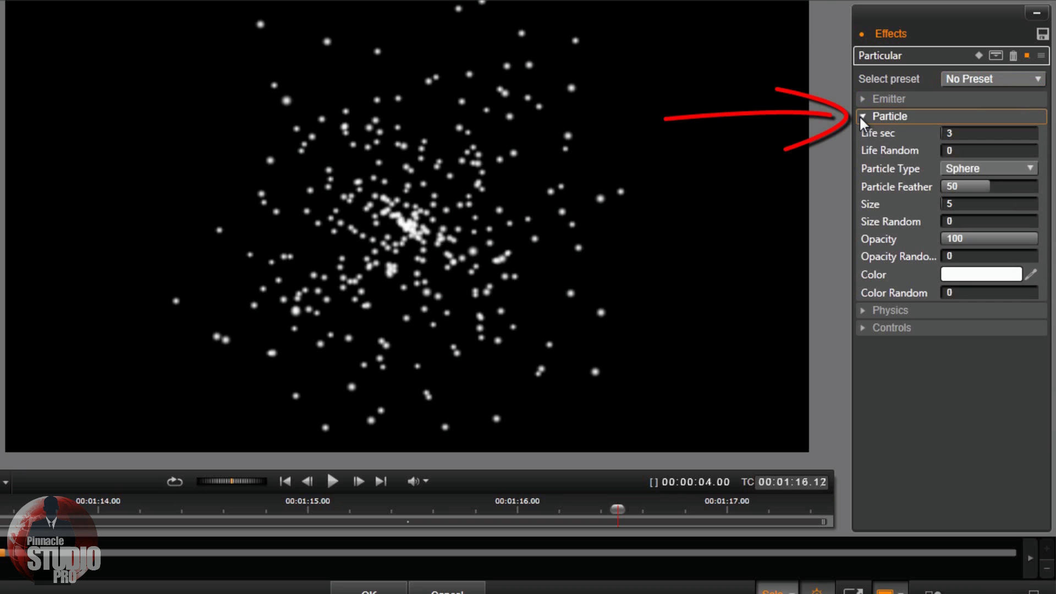
click(947, 133)
drag(947, 134, 955, 134)
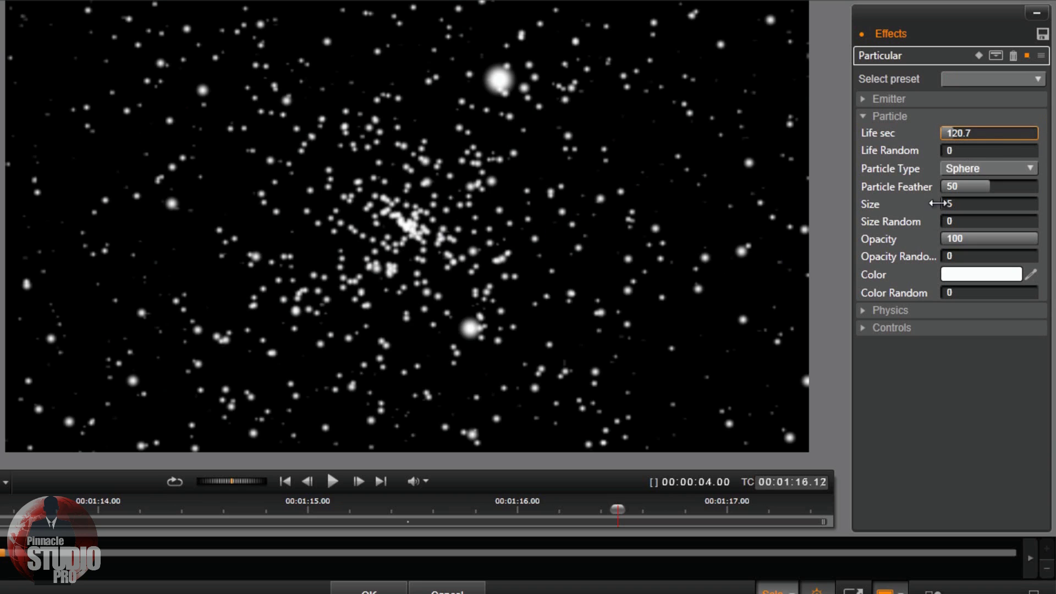
click(1040, 79)
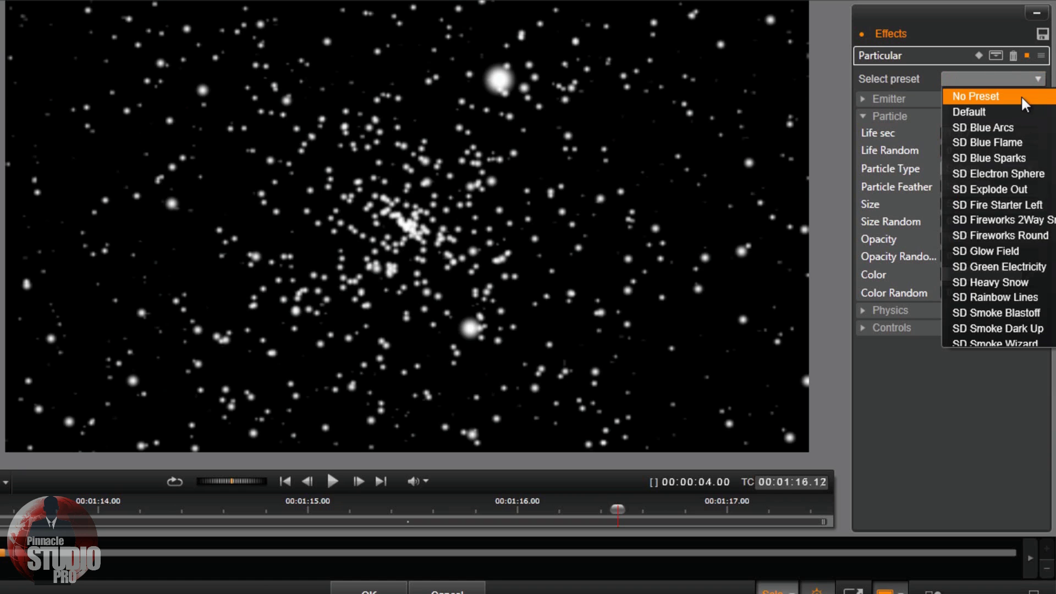
click(1021, 96)
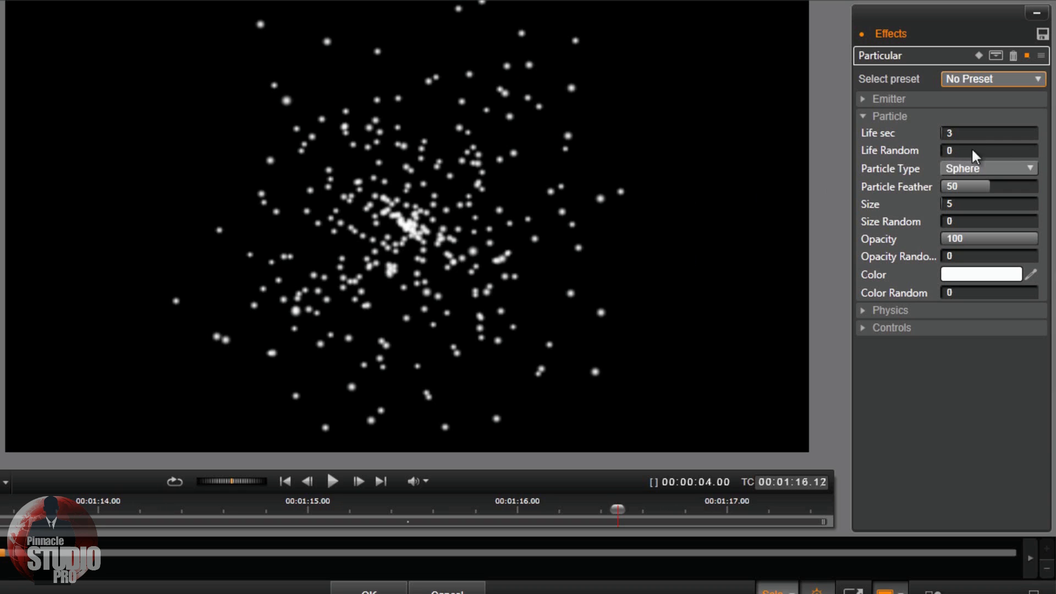
Step: Try the Glow Sphere No DOF and Cloudlet particle types and switch the type back to Sphere
click(1032, 170)
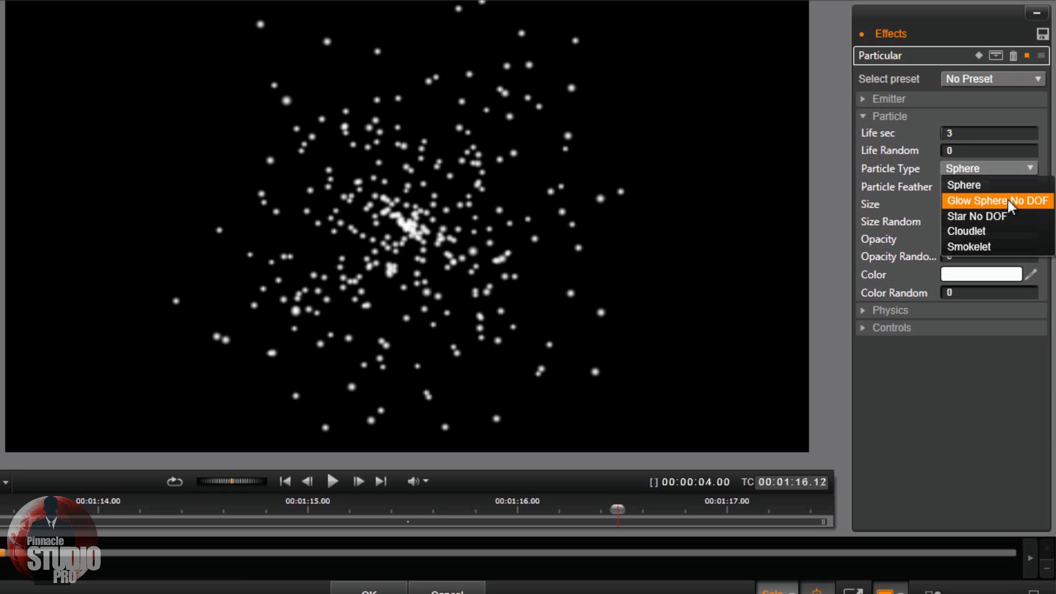
click(1007, 199)
click(1032, 170)
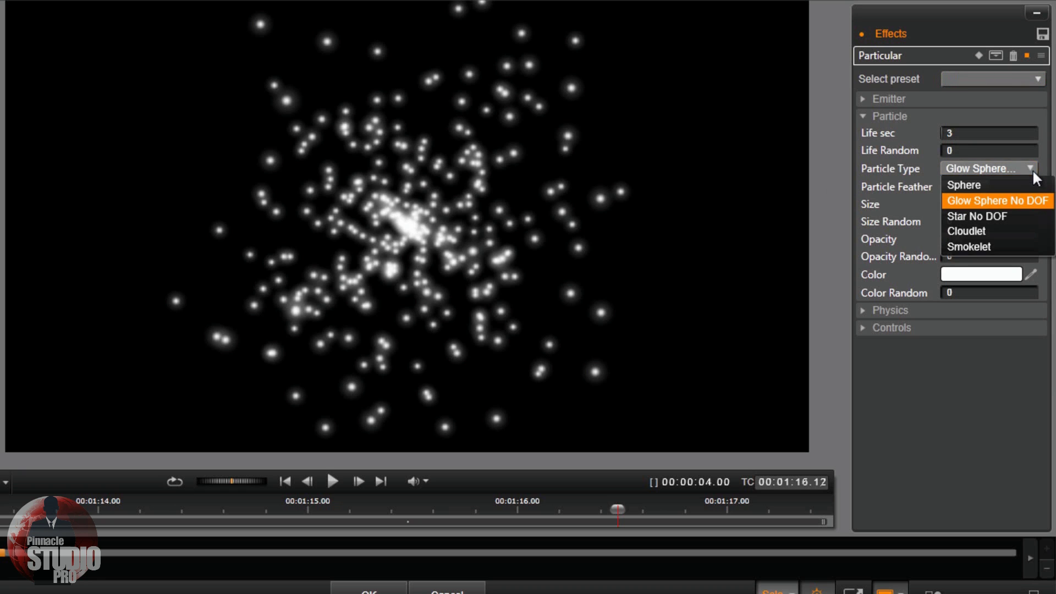
click(983, 233)
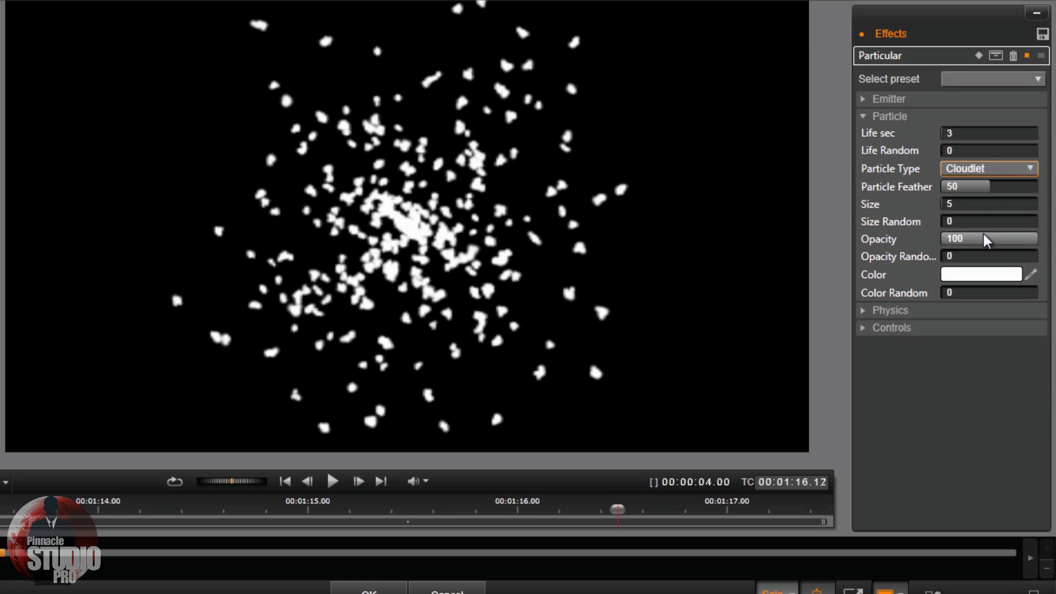
click(1028, 169)
click(985, 186)
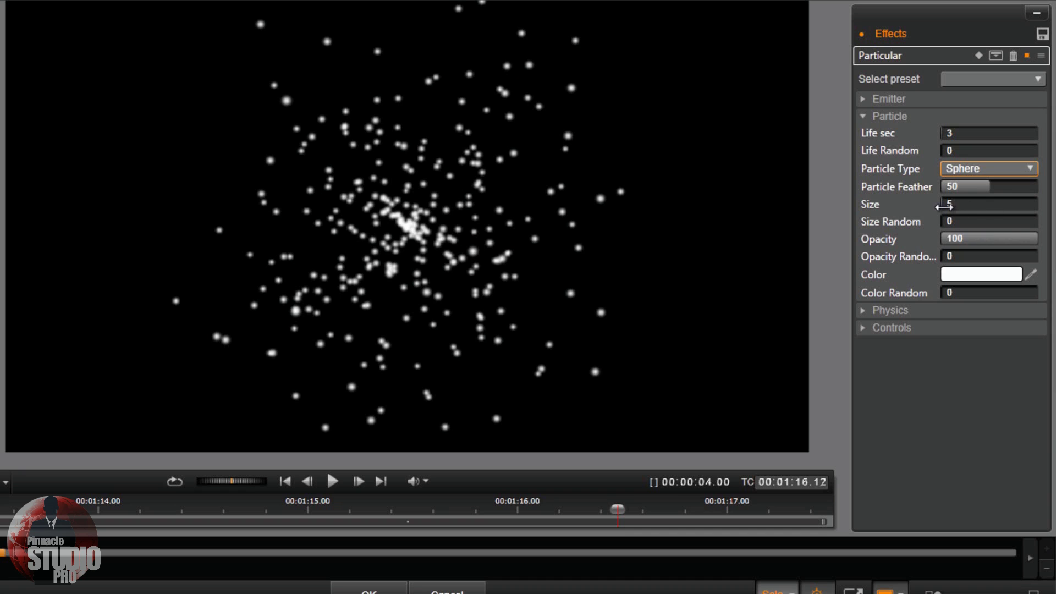
Step: Try raising the particle Size to 9 and reset the effect with No Preset
mouse_move(944, 205)
mouse_down()
mouse_move(969, 205)
mouse_move(948, 206)
mouse_up()
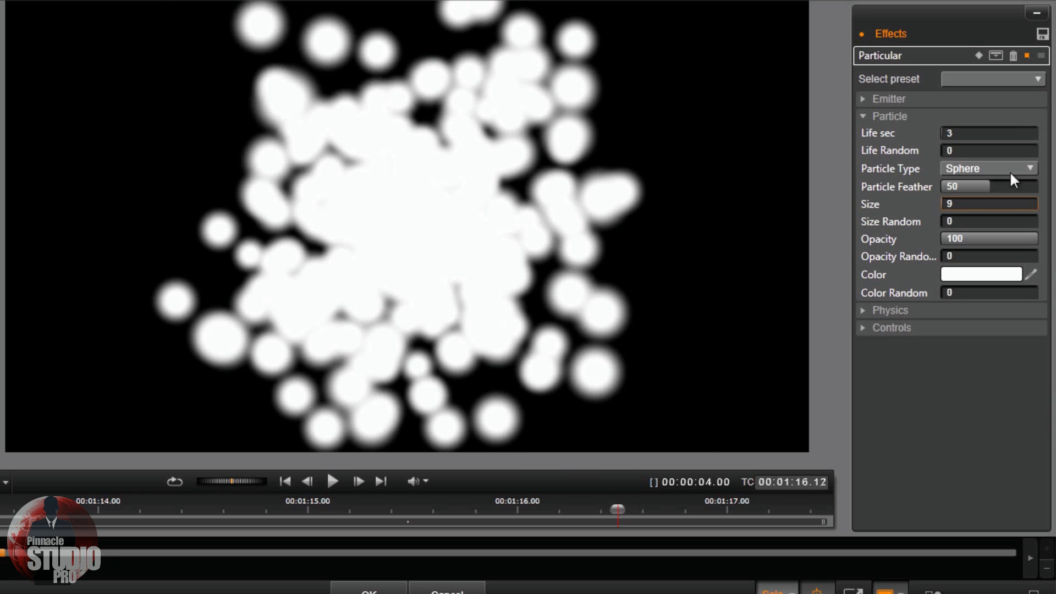
click(1037, 81)
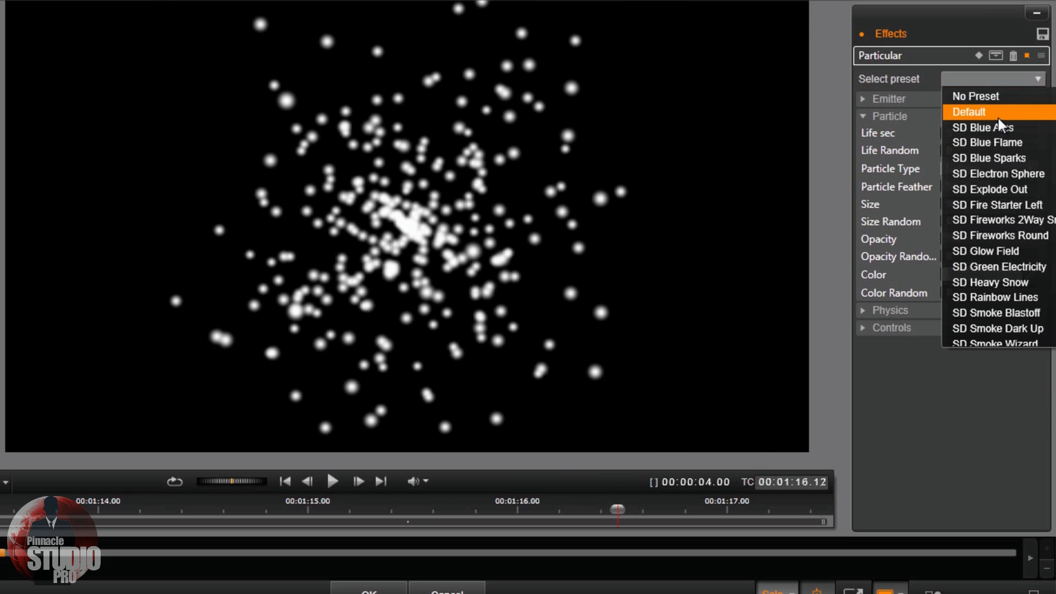
click(982, 96)
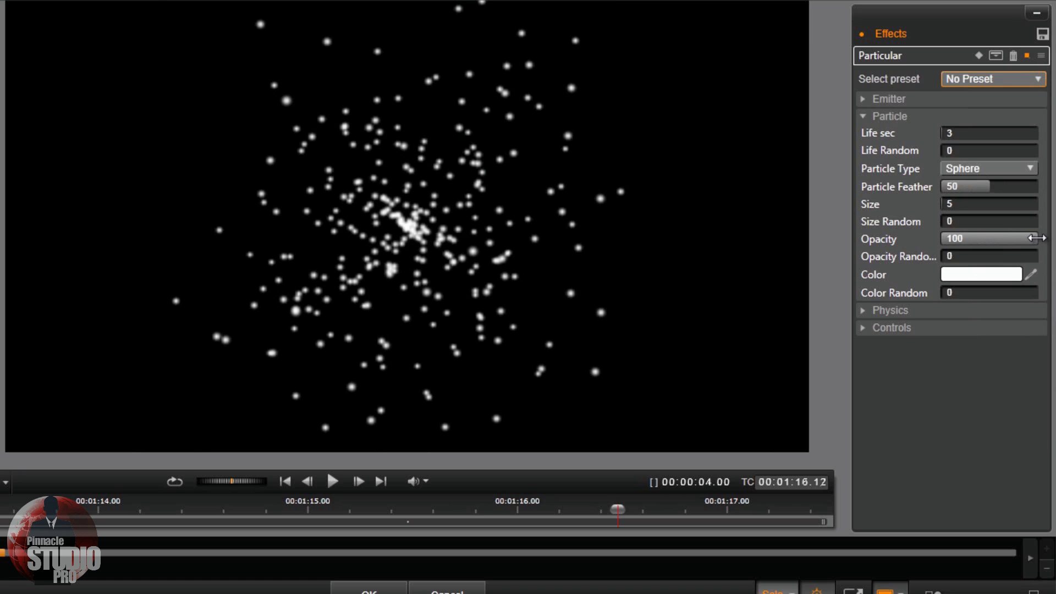
Step: Try the particle Opacity setting and open the particle color picker, closing it without choosing a color
mouse_move(1027, 238)
mouse_down()
mouse_move(931, 248)
mouse_move(1023, 242)
mouse_up()
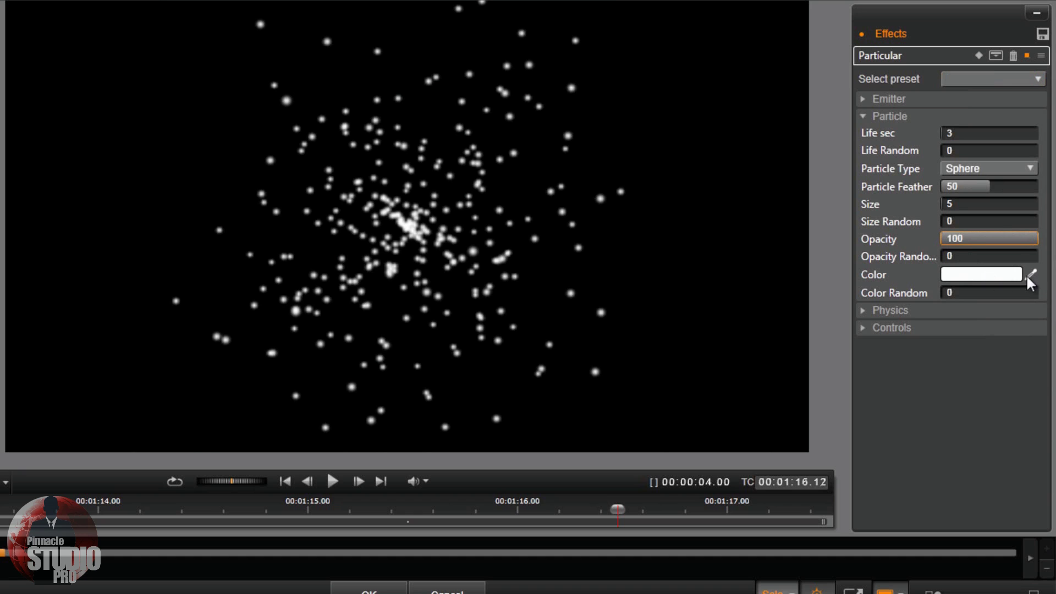
click(994, 278)
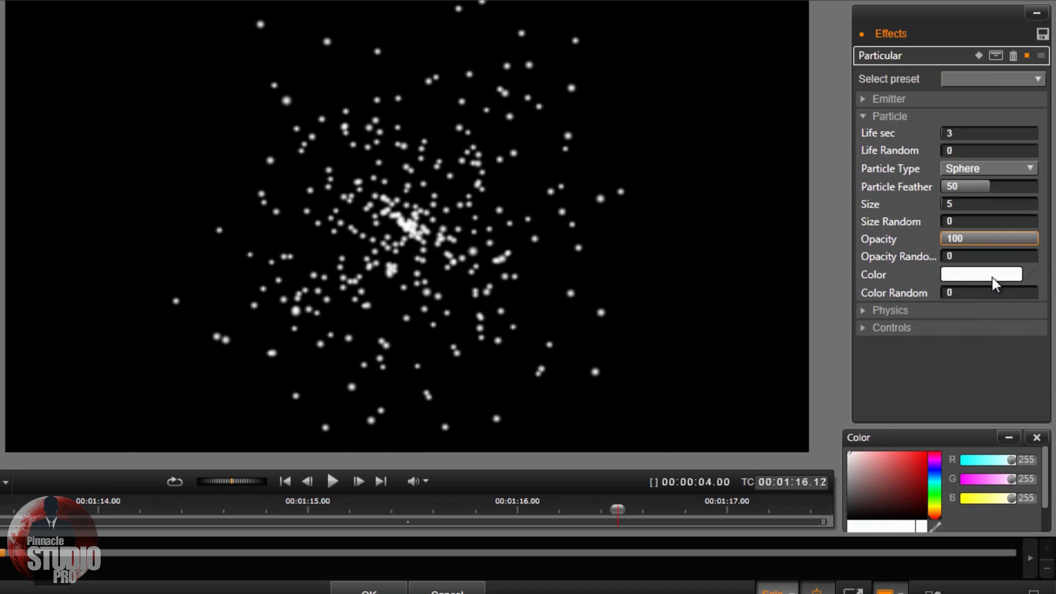
click(1037, 437)
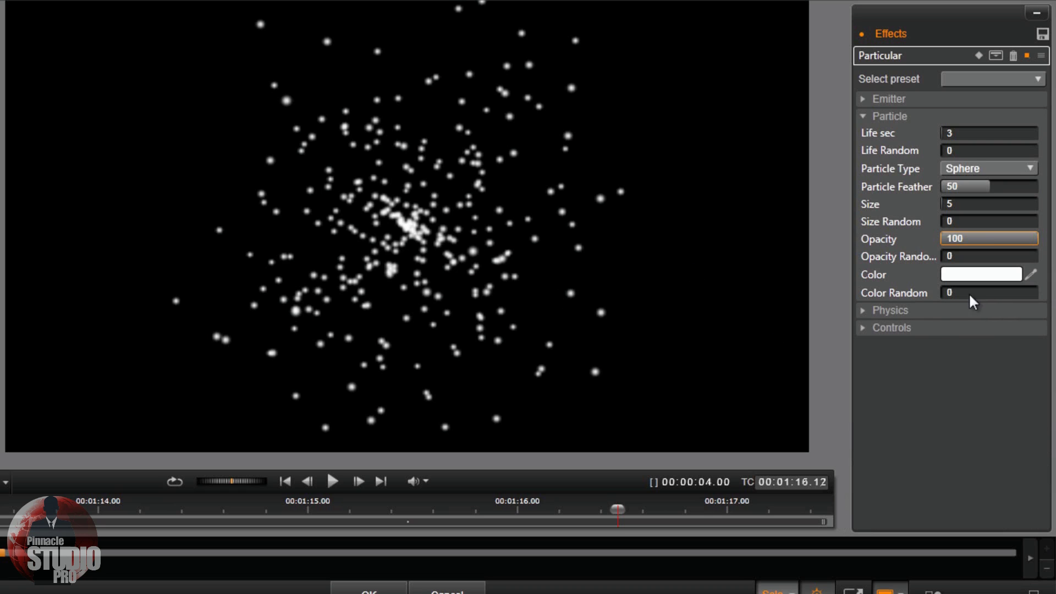
Step: Swap the Particle settings for the Physics settings, try a higher Gravity, and reset the effect with No Preset
click(863, 117)
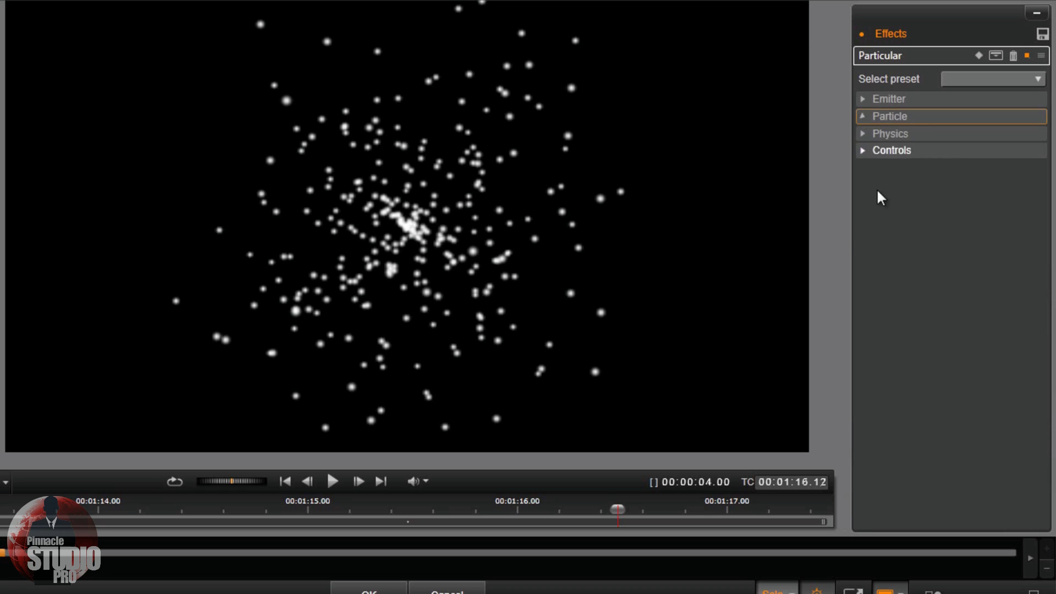
click(859, 133)
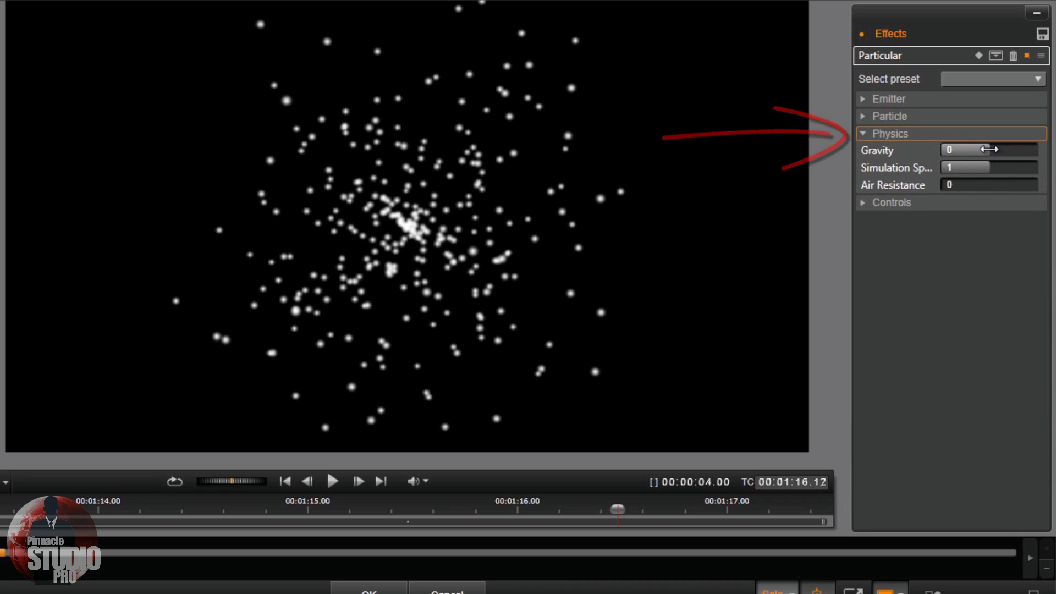
drag(982, 152, 1005, 151)
click(1036, 80)
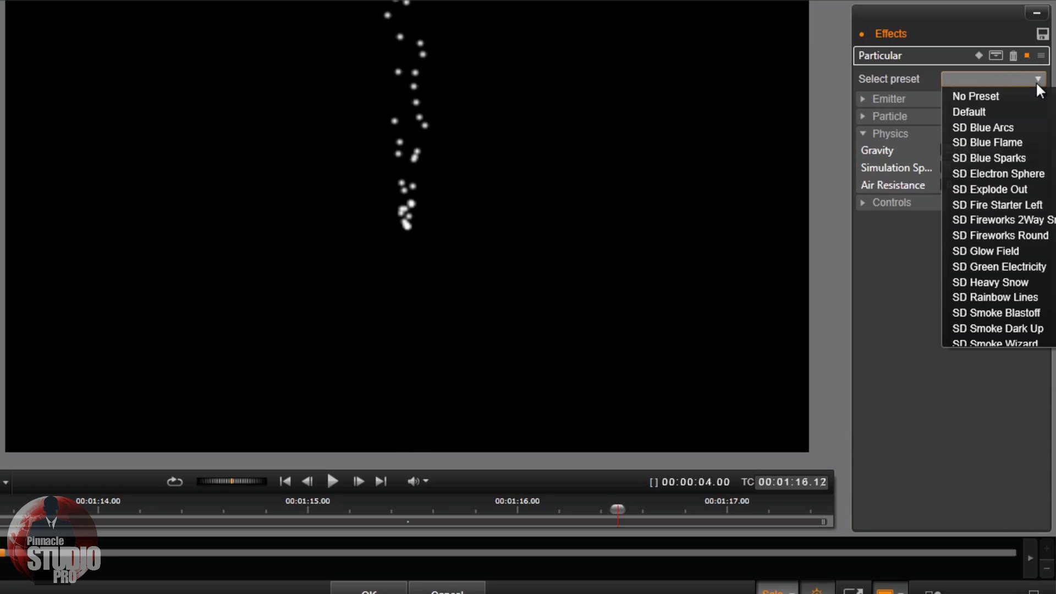
click(1018, 95)
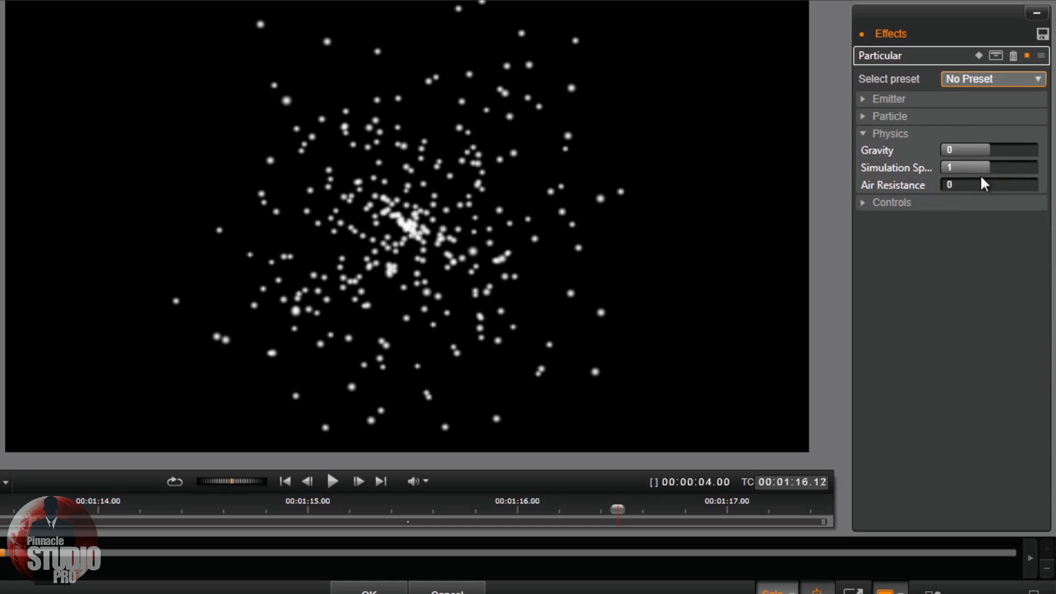
Step: Try raising and lowering Air Resistance and reset the effect with No Preset
click(953, 187)
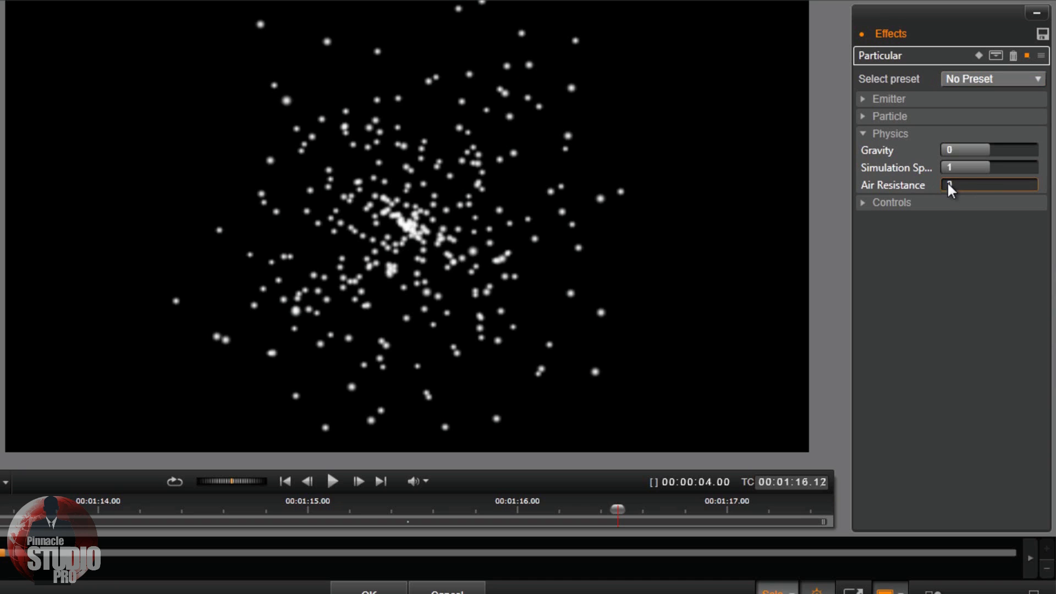
drag(944, 184, 959, 185)
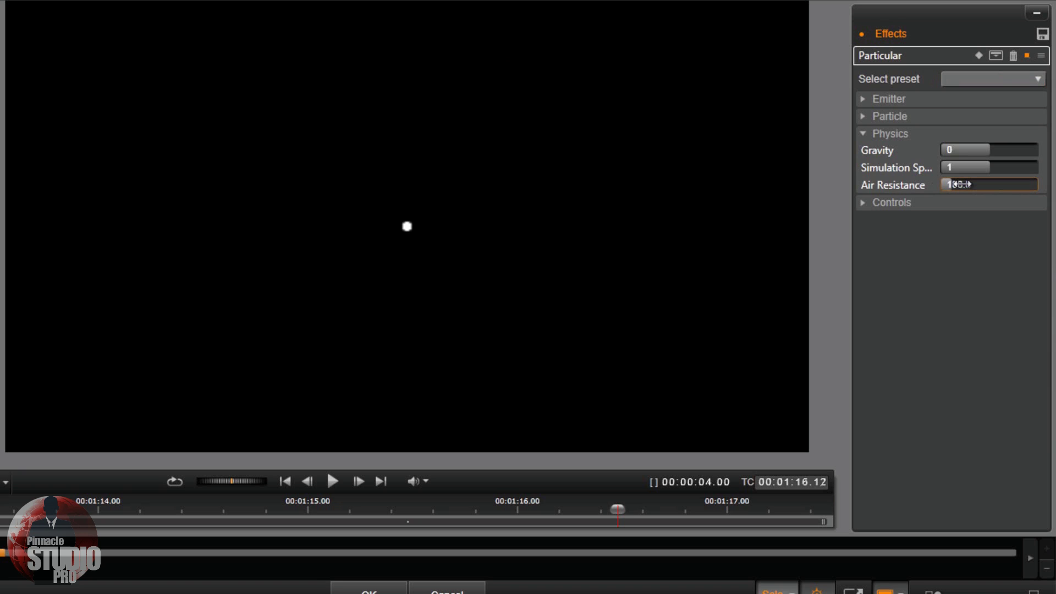
drag(958, 184, 947, 181)
click(1038, 76)
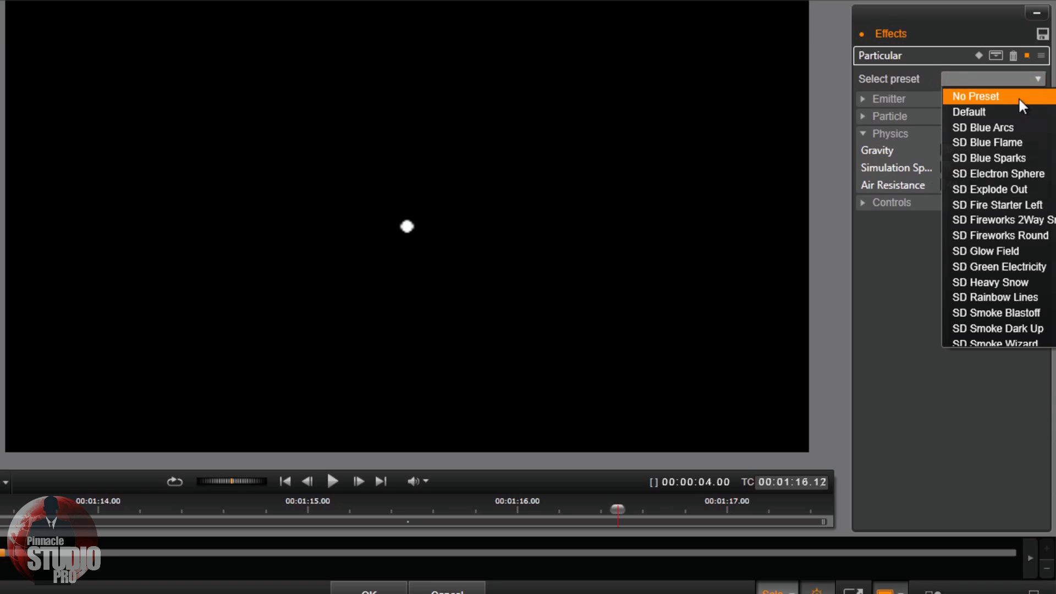
click(1018, 97)
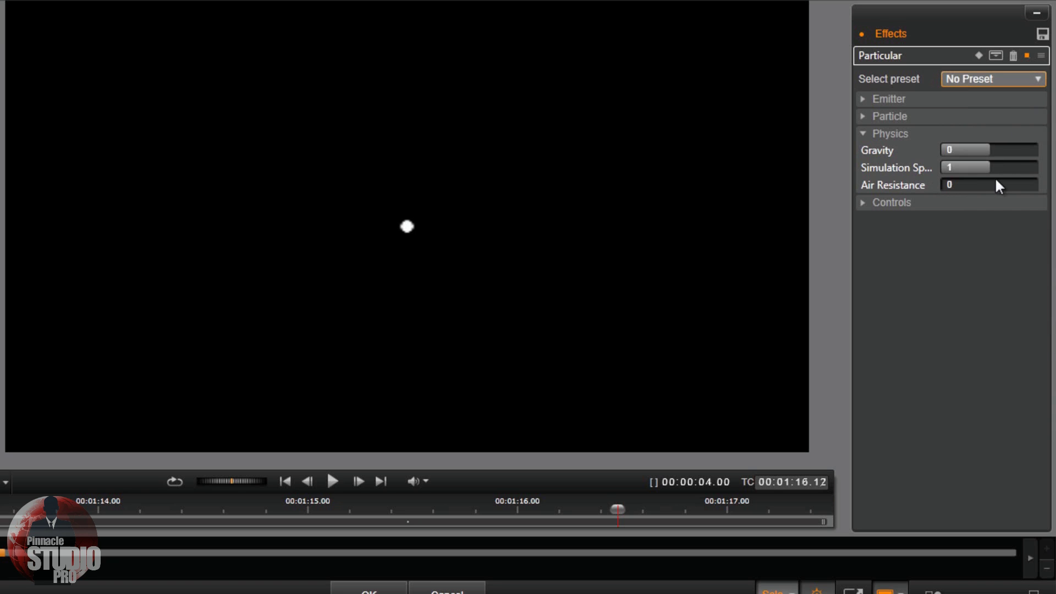
Step: Swap the Physics settings for Controls and examine the available Transfer Mode options, keeping Normal
click(862, 134)
click(866, 150)
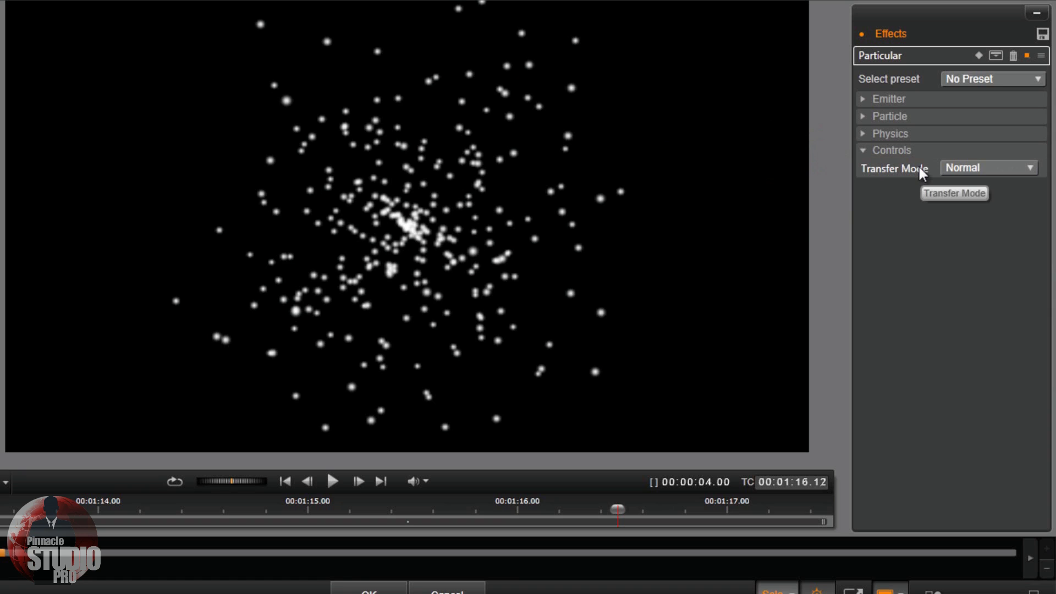
click(1031, 170)
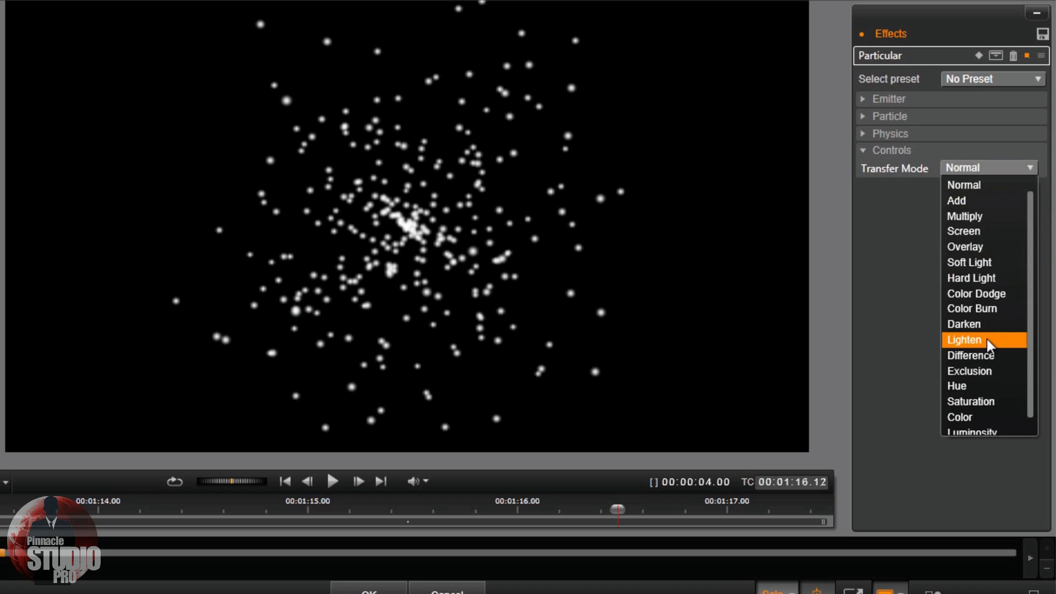
click(904, 393)
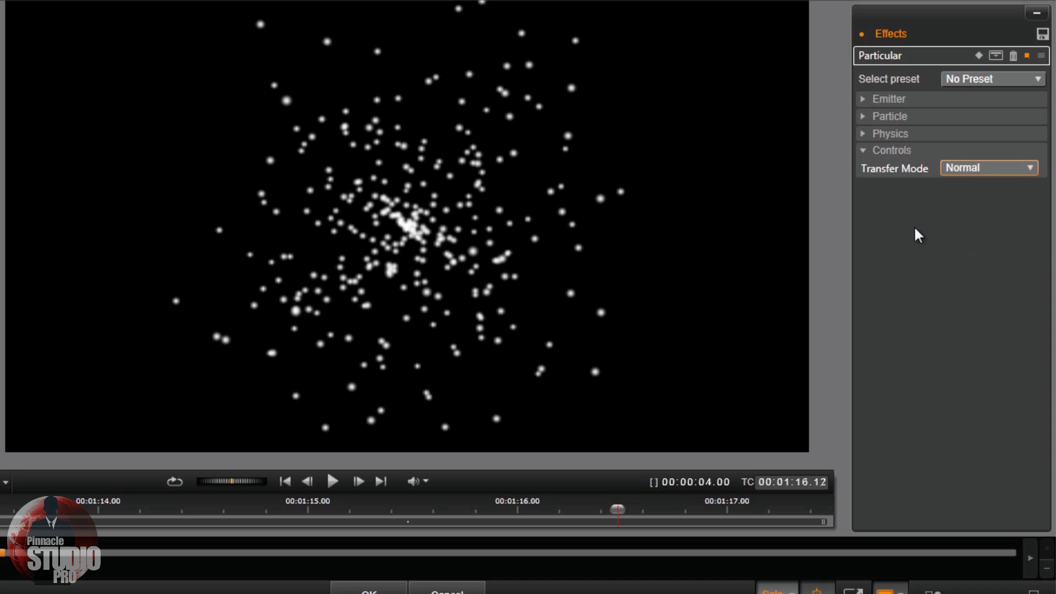
Step: Collapse the Controls settings and accept the Particular effect on the title, returning to the timeline
click(864, 152)
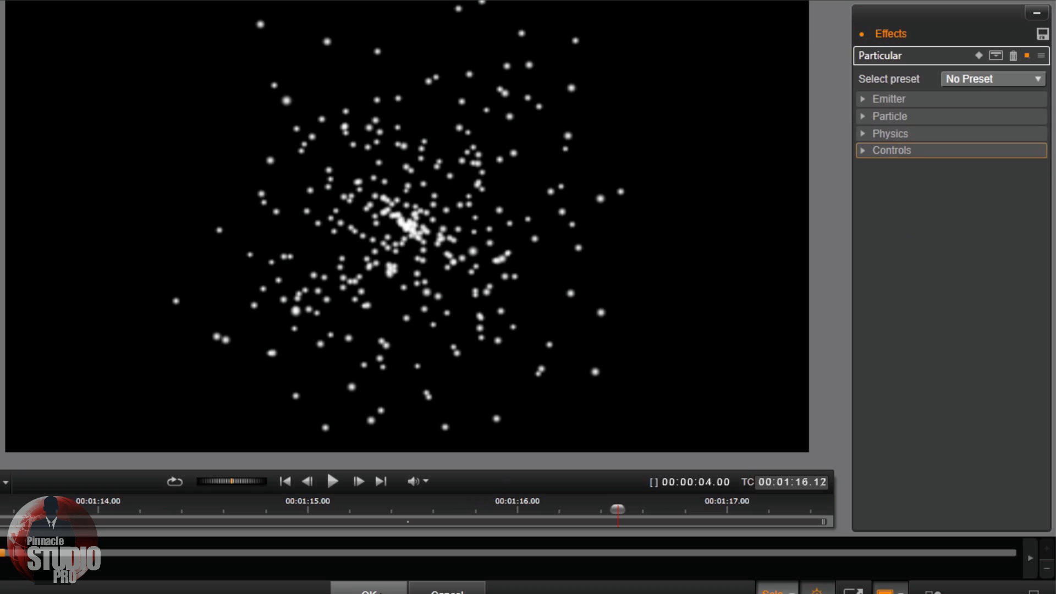
click(379, 590)
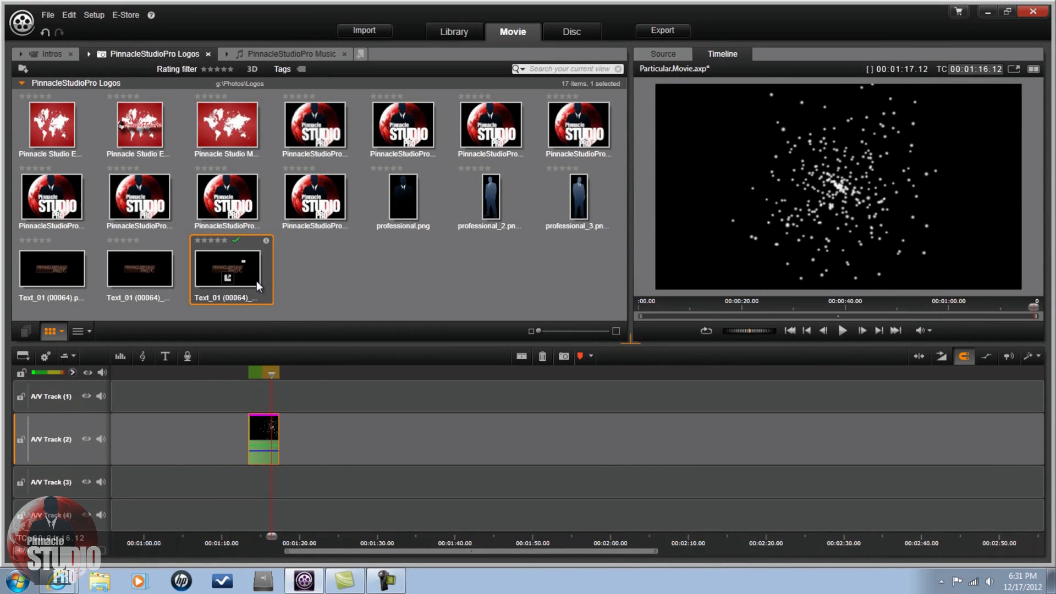
Step: Place the text_01 (00064)_2.png logo below the particle title on A/V Track (3) and match its duration to that title
drag(244, 268, 262, 483)
right_click(263, 487)
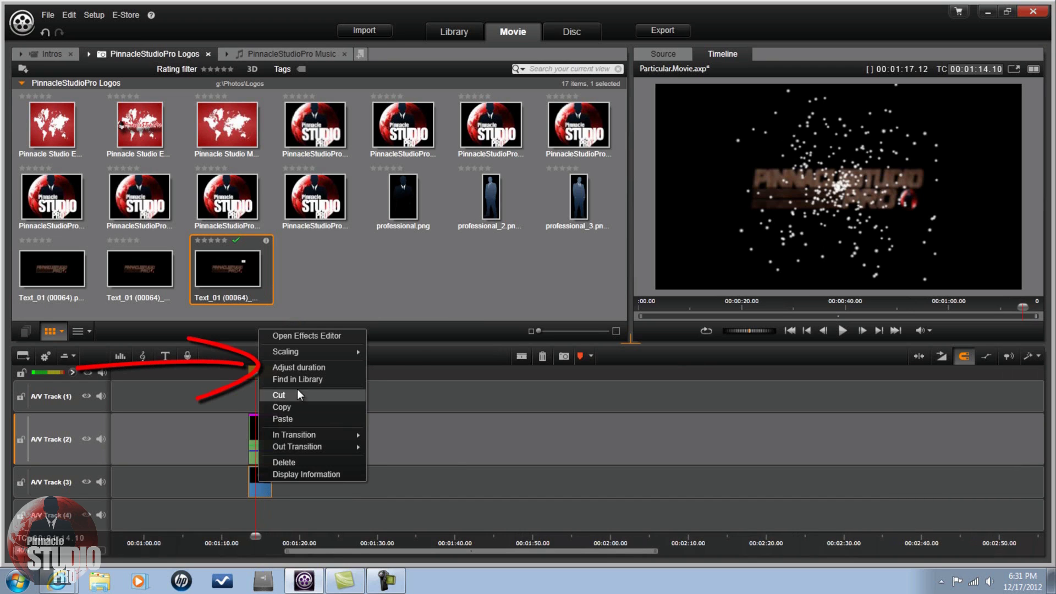
click(312, 371)
click(334, 369)
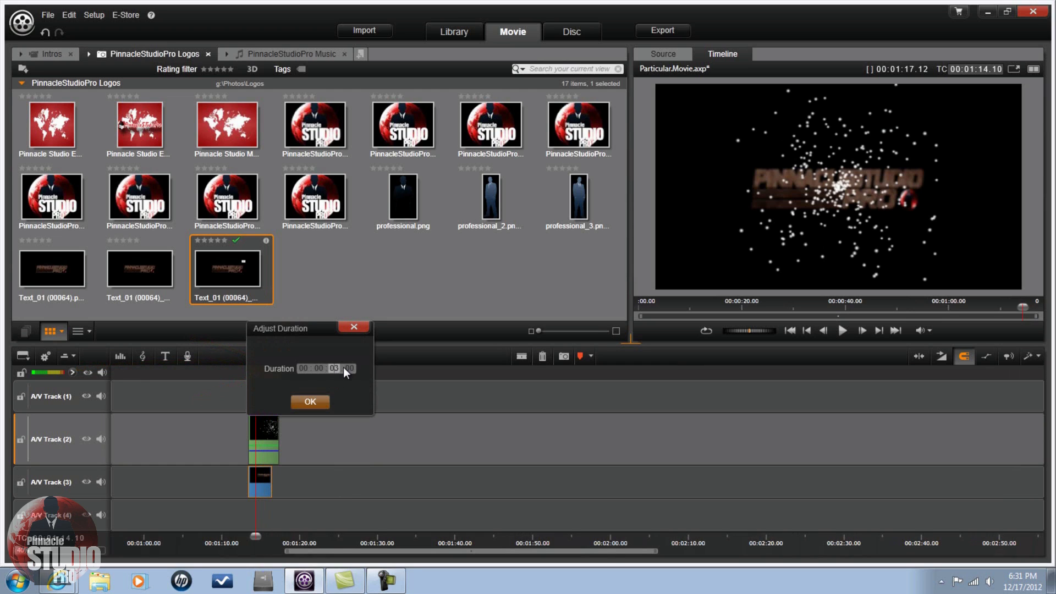
click(324, 406)
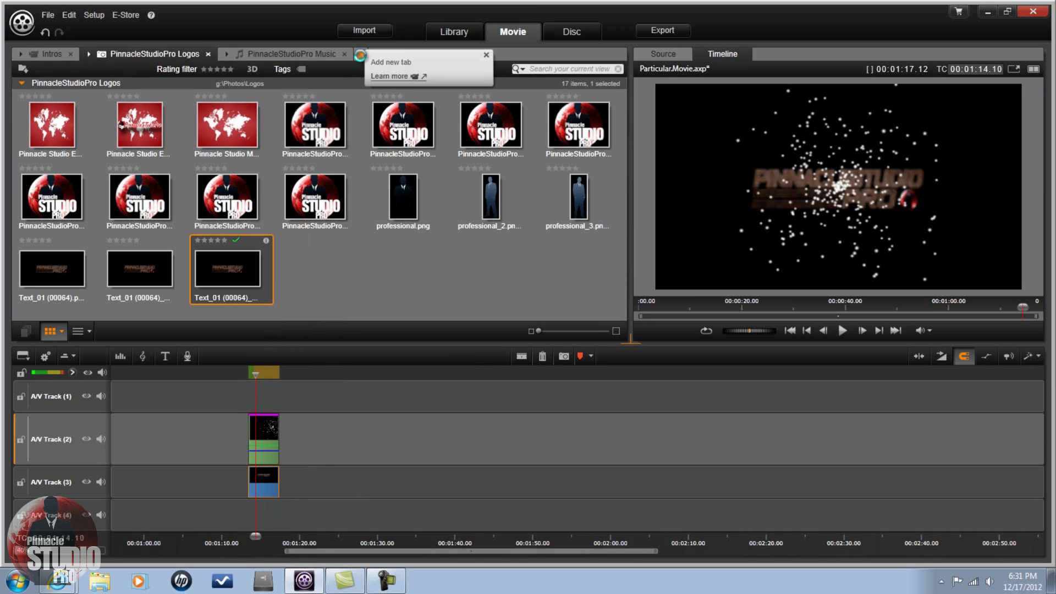
Step: Add a library tab and set it to the 2D Transitions collection under Standard Transitions
click(359, 56)
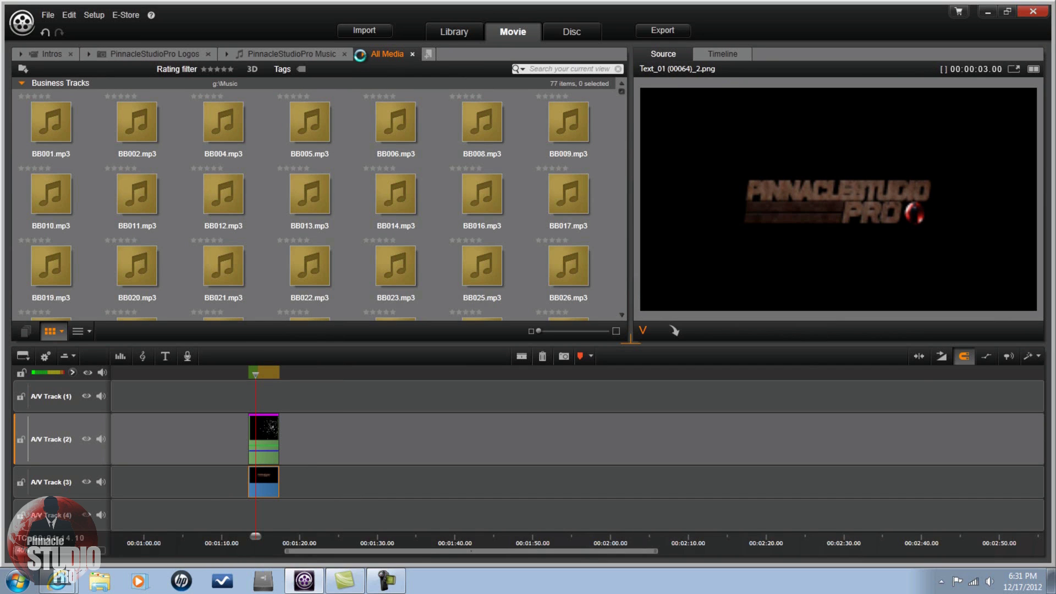
click(361, 55)
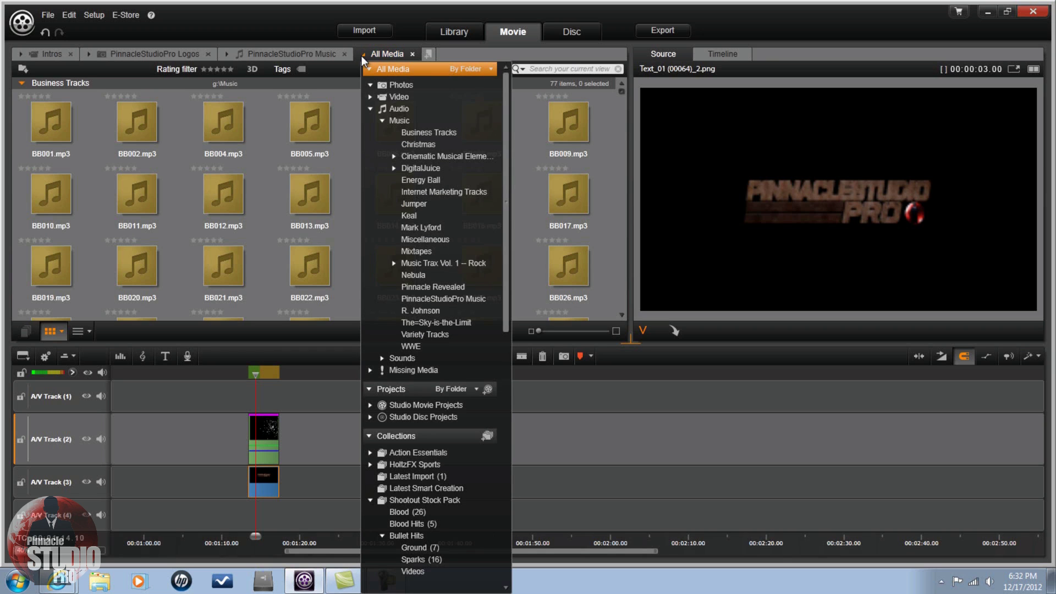
click(370, 109)
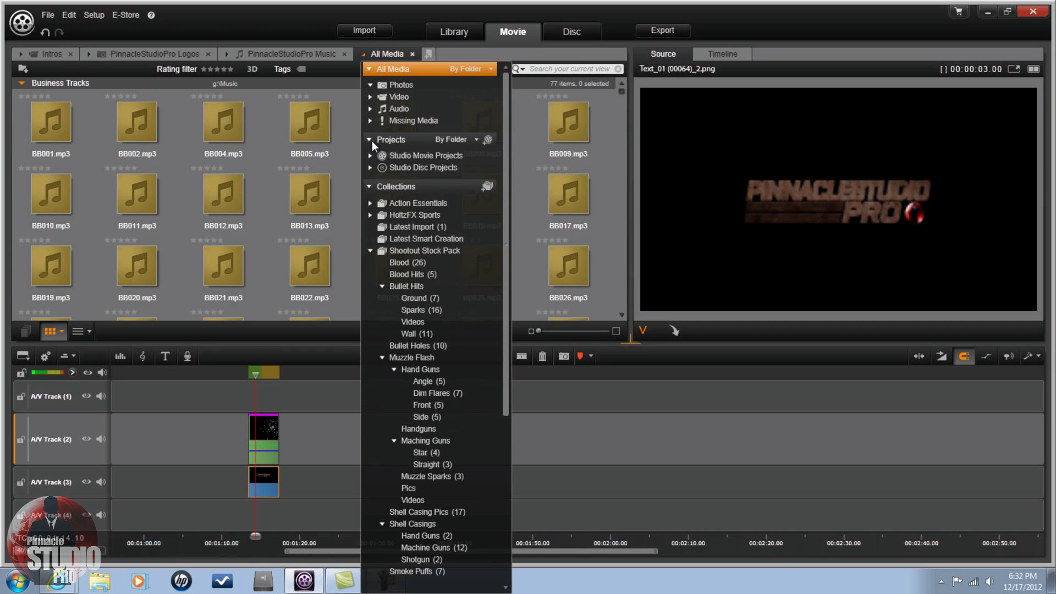
click(371, 141)
click(369, 84)
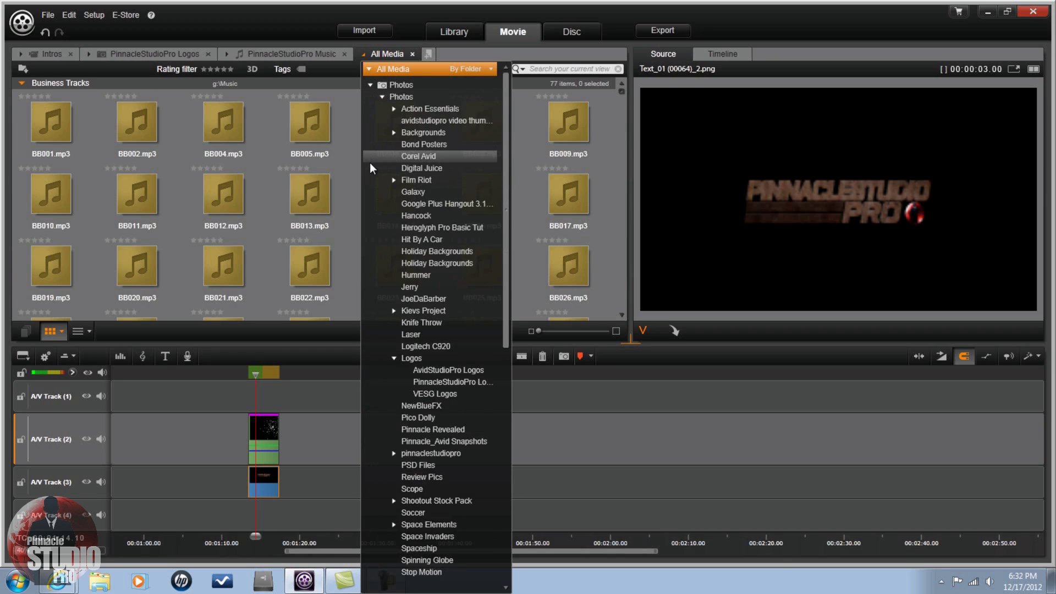
click(371, 86)
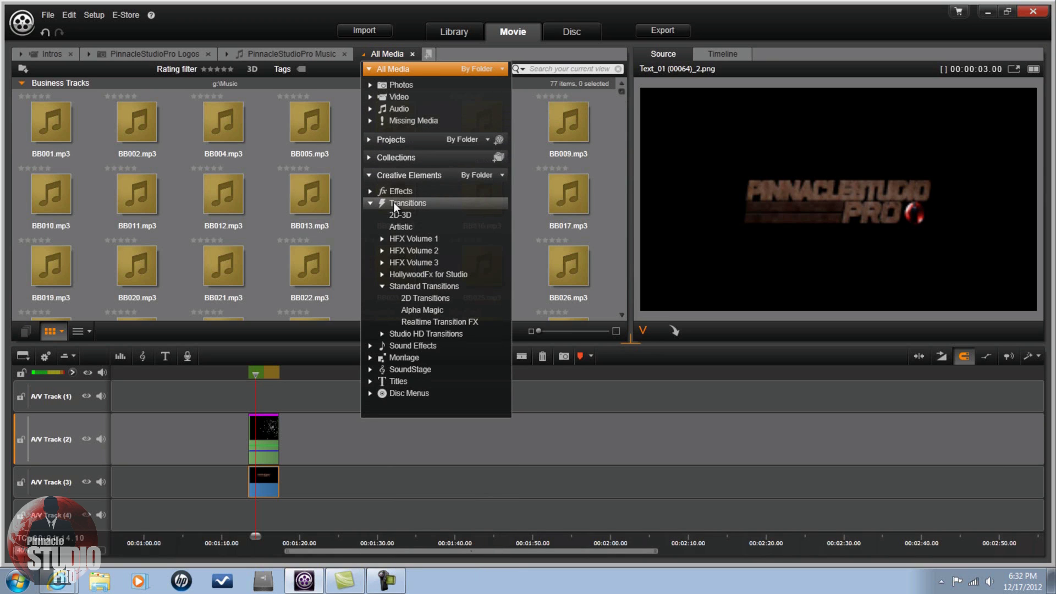
click(421, 300)
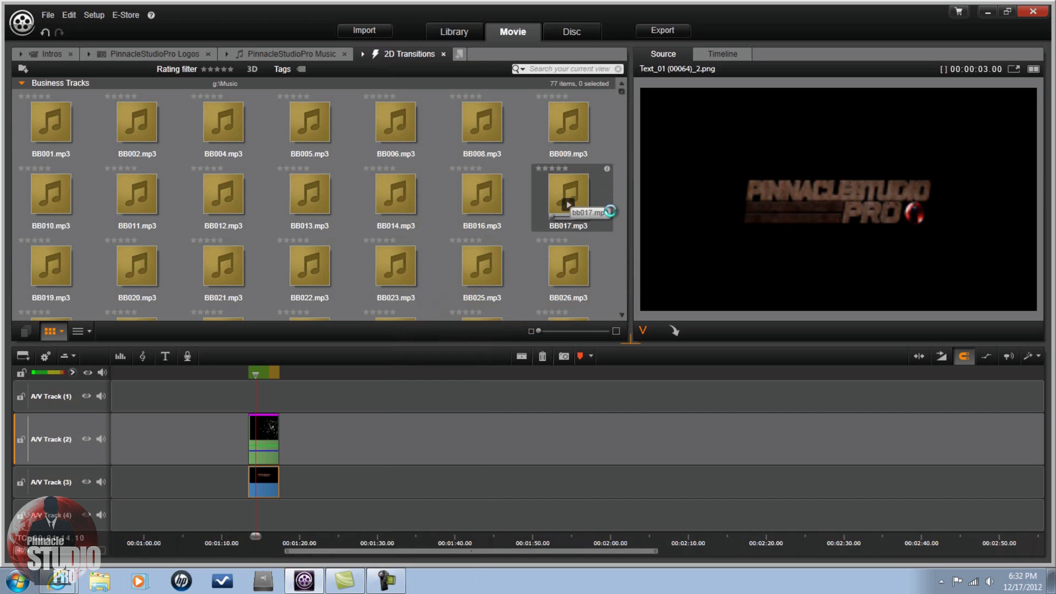
Step: Apply the Wipe right transition across the logo clip on A/V Track (3), keeping the clip as long as the particle title above
drag(622, 110, 627, 312)
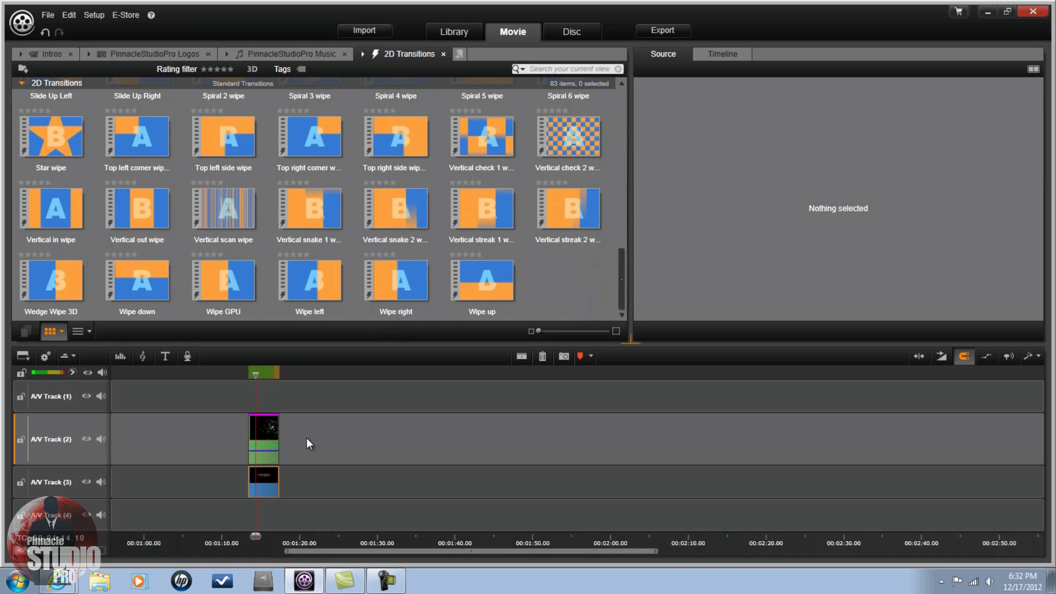
drag(399, 275, 262, 470)
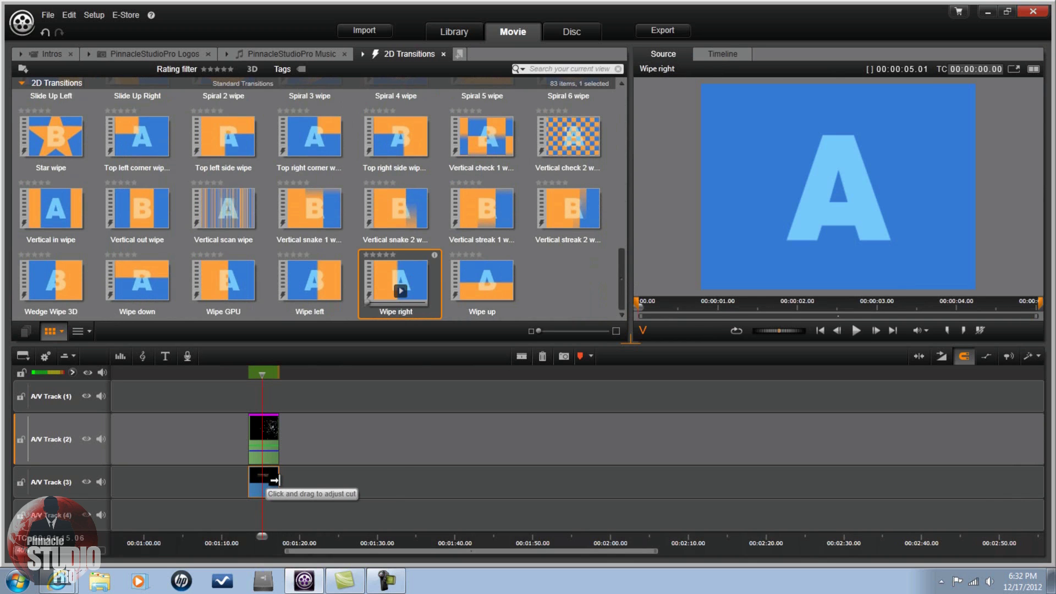
drag(369, 476, 396, 476)
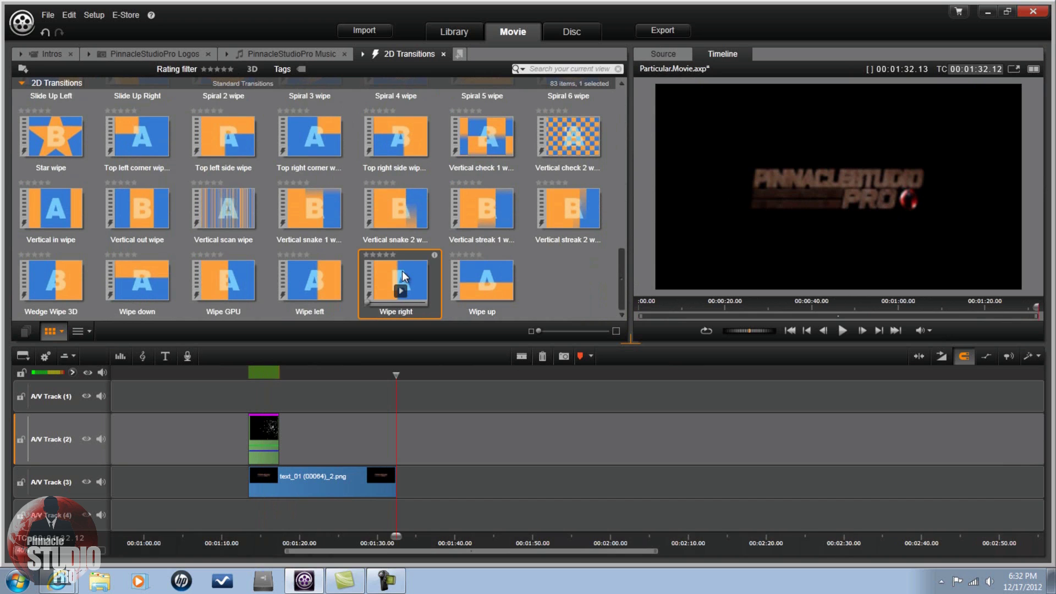
drag(402, 270, 281, 478)
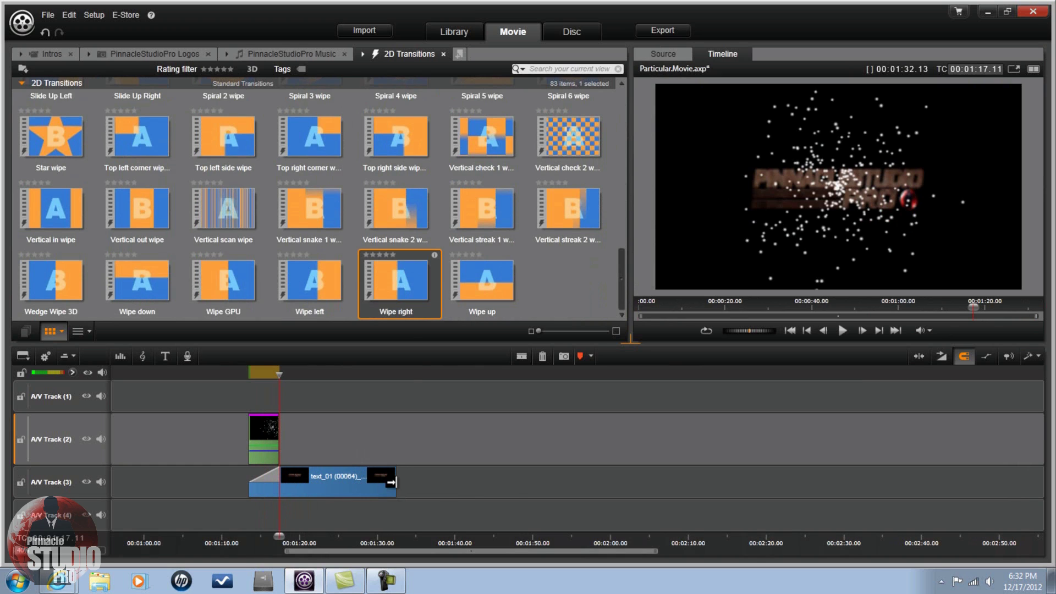
drag(383, 483, 279, 485)
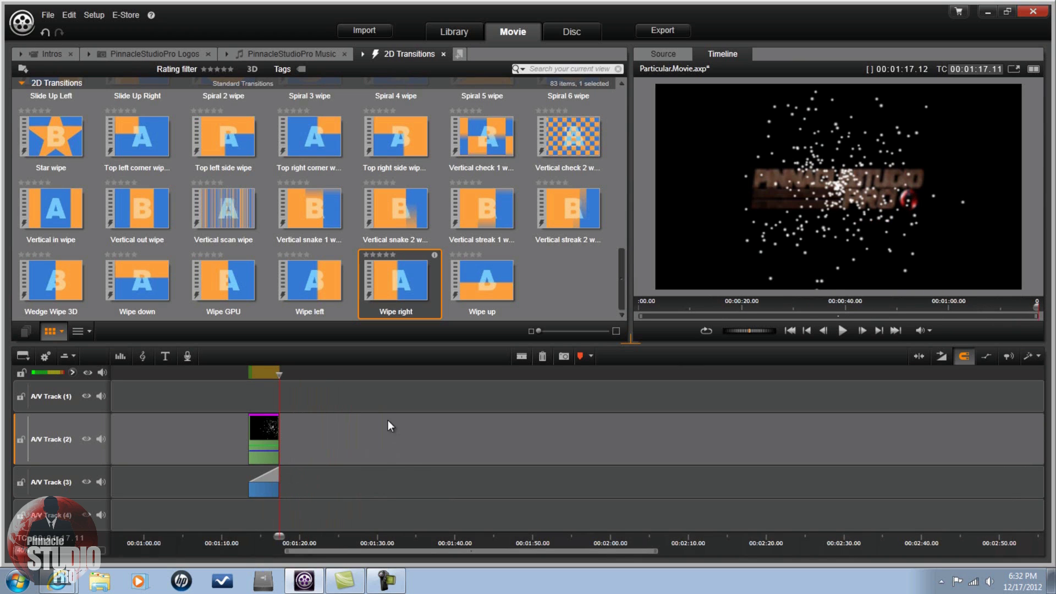
Step: Move the playhead to the start of the particle title on A/V Track (2) and open its effects for editing
drag(278, 385, 246, 387)
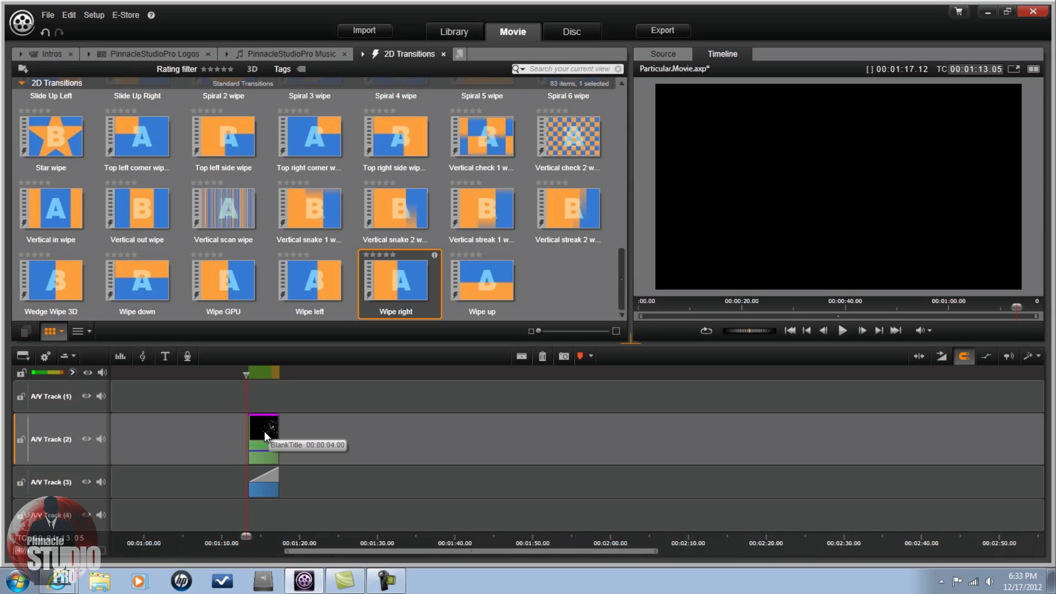
right_click(264, 431)
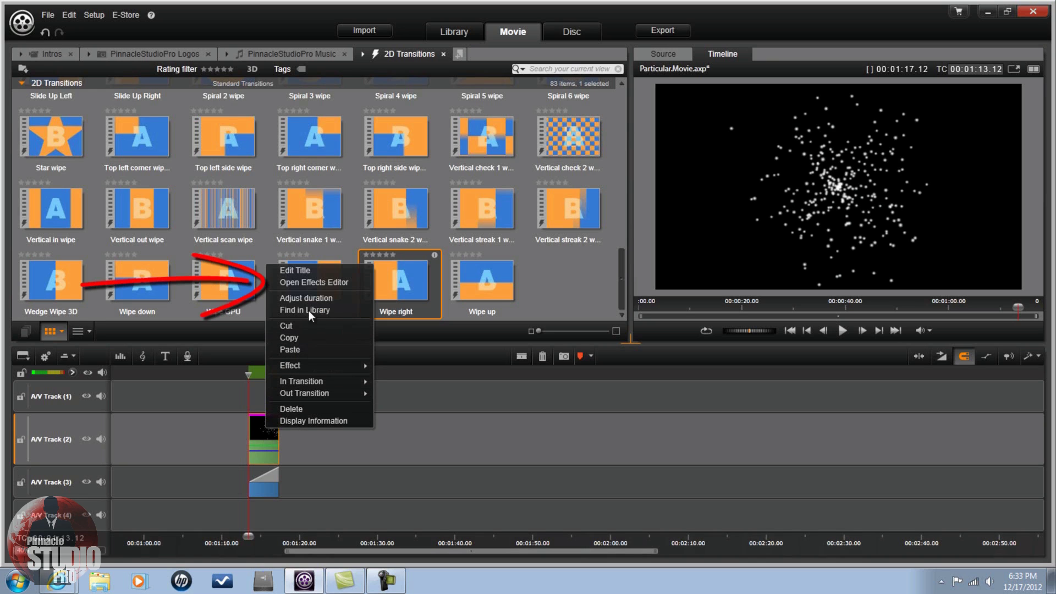
click(316, 283)
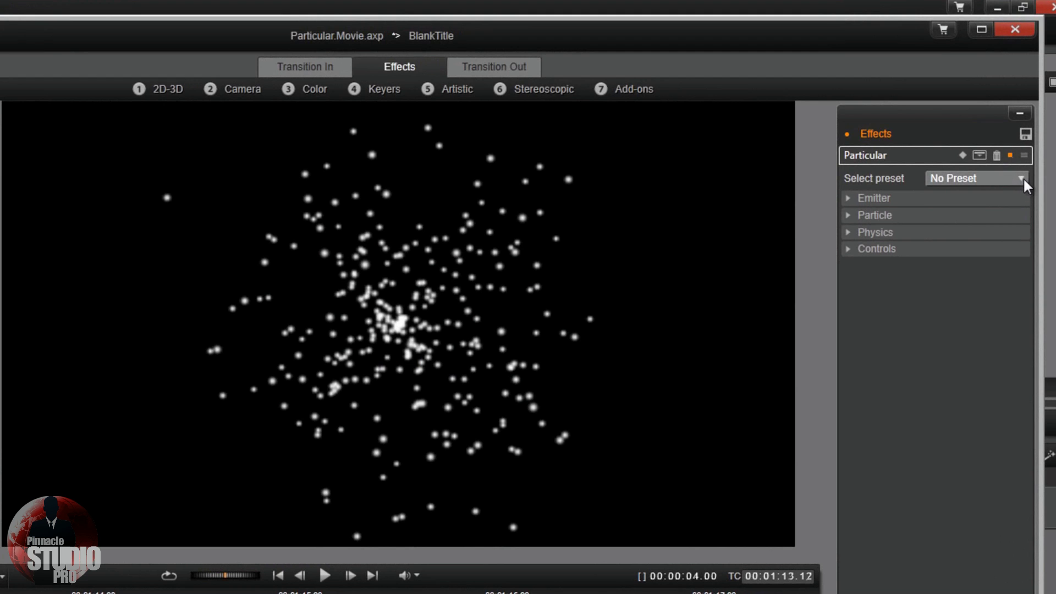
Step: Browse the SD and HD Particular presets and apply HD Wipe Gravity Rainbow to the title
click(1023, 177)
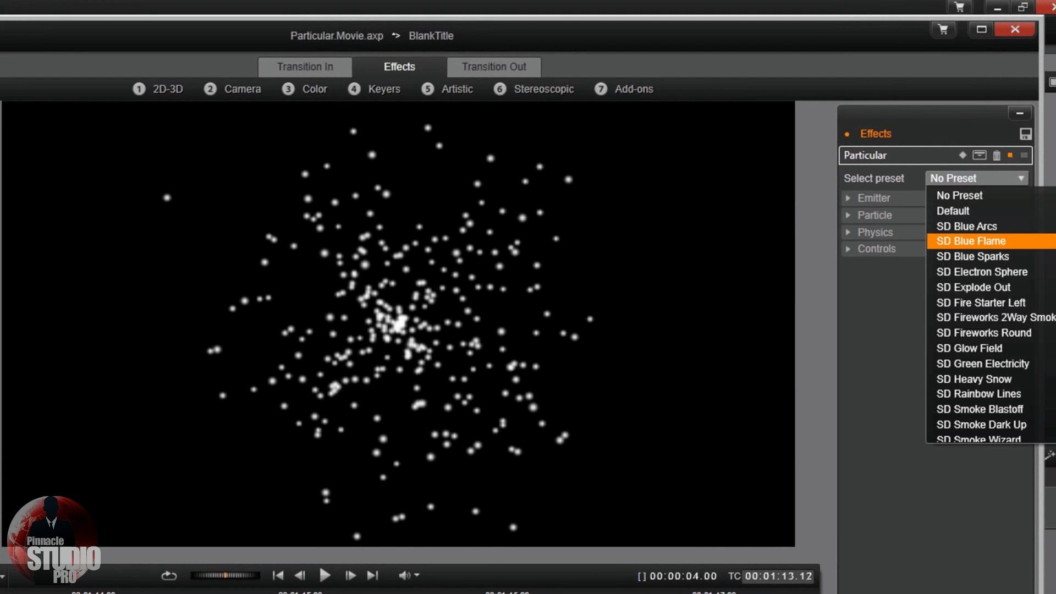
scroll(990, 314, down, 7)
scroll(990, 313, down, 4)
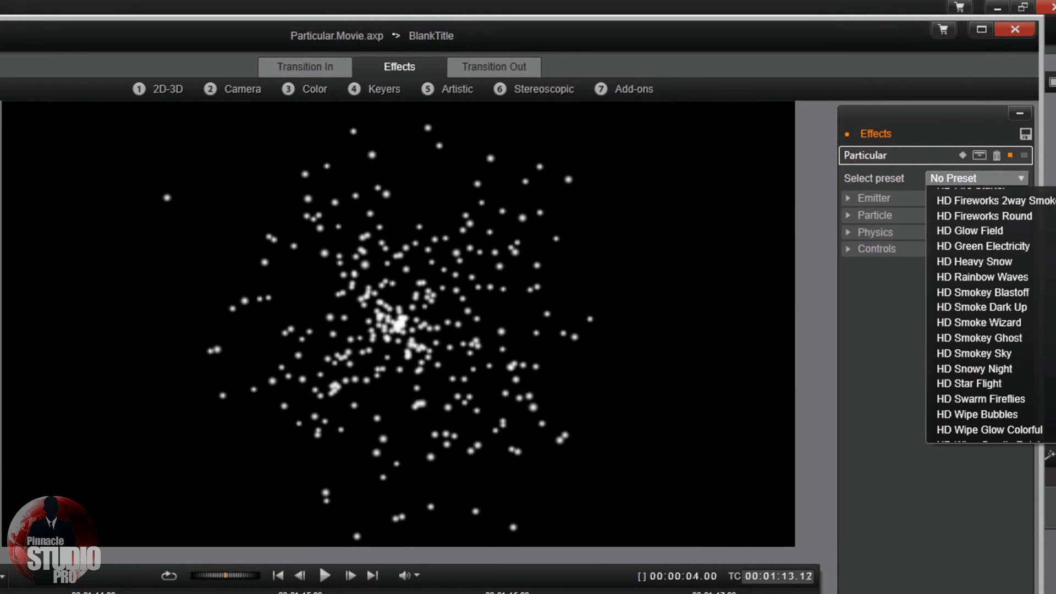
scroll(1027, 395, down, 1)
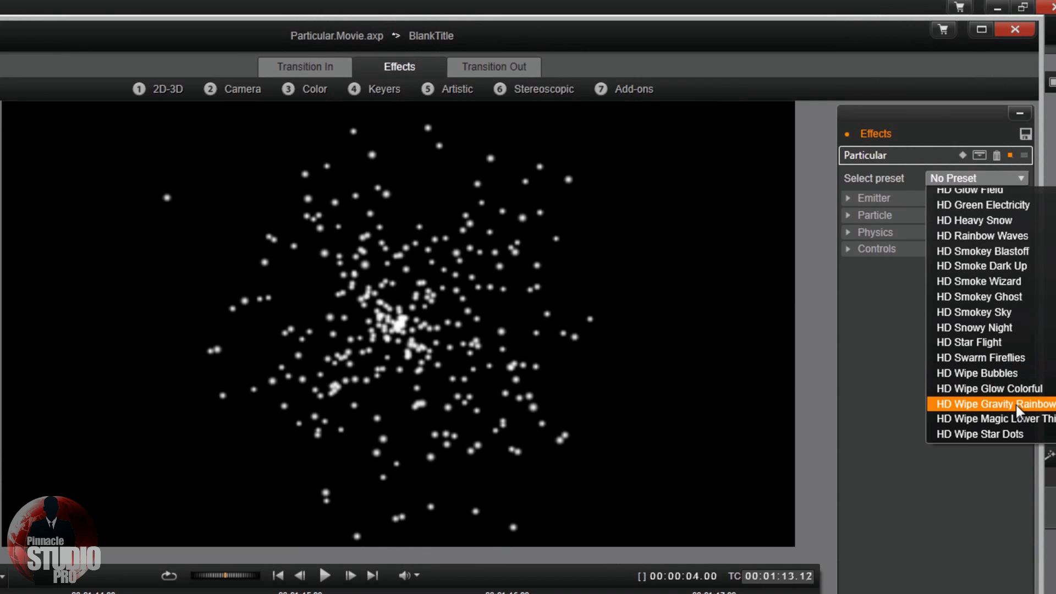
scroll(1016, 402, up, 5)
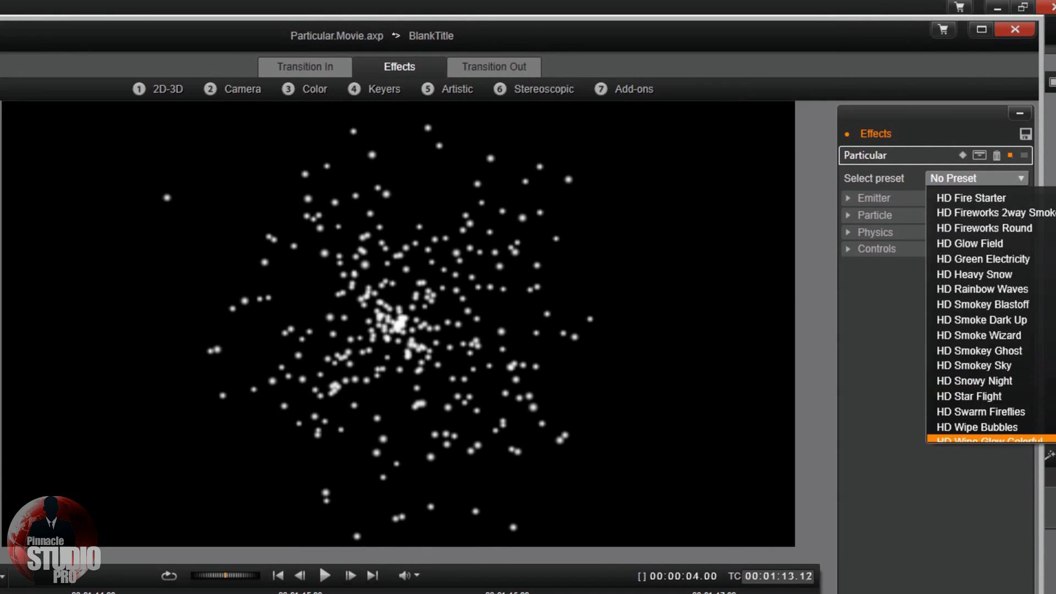
scroll(996, 312, up, 1)
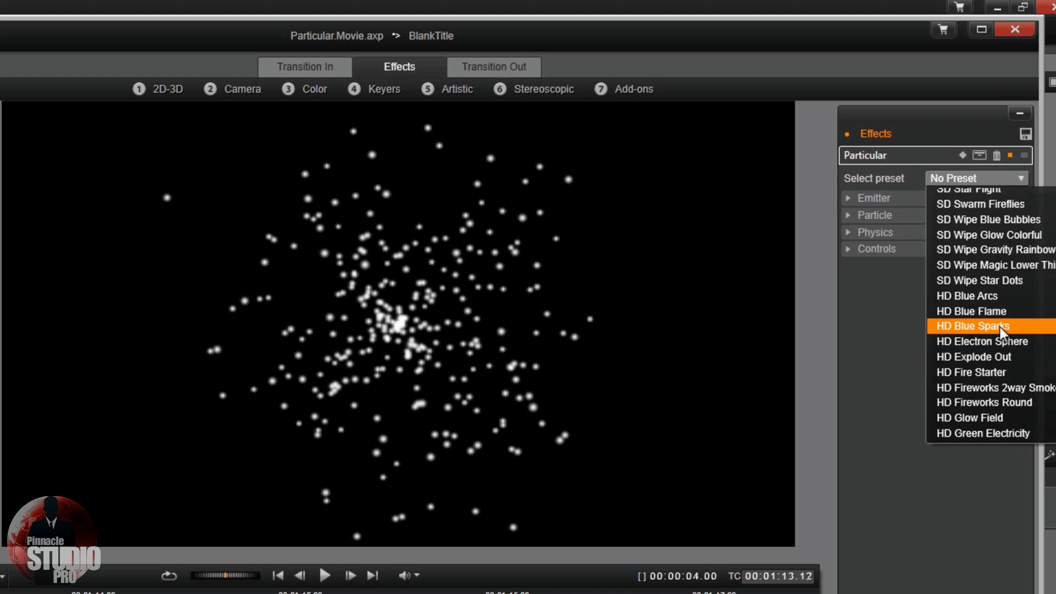
scroll(995, 327, down, 1)
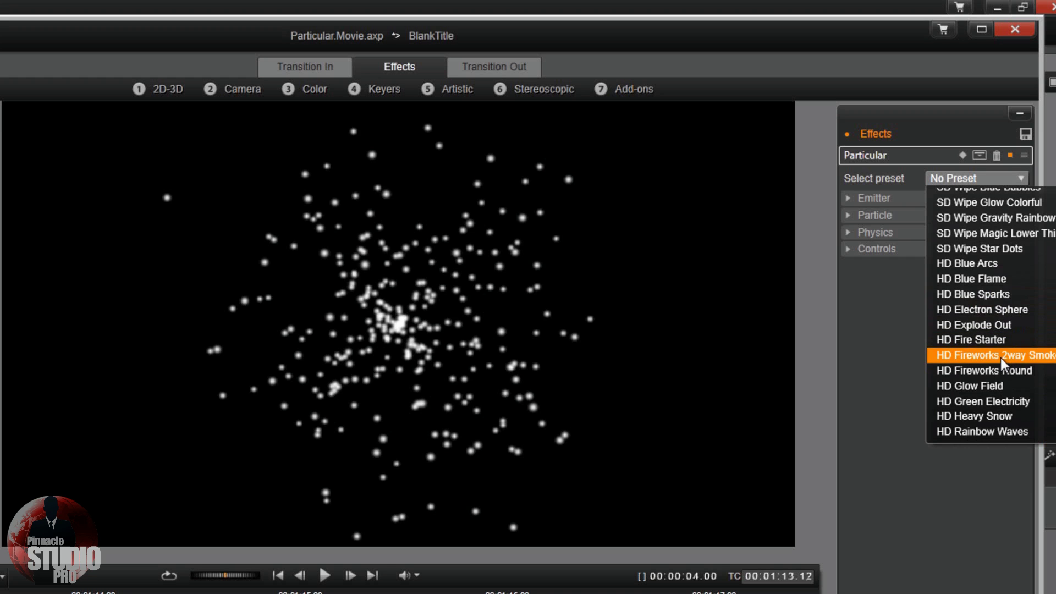
key(Up)
key(Up)
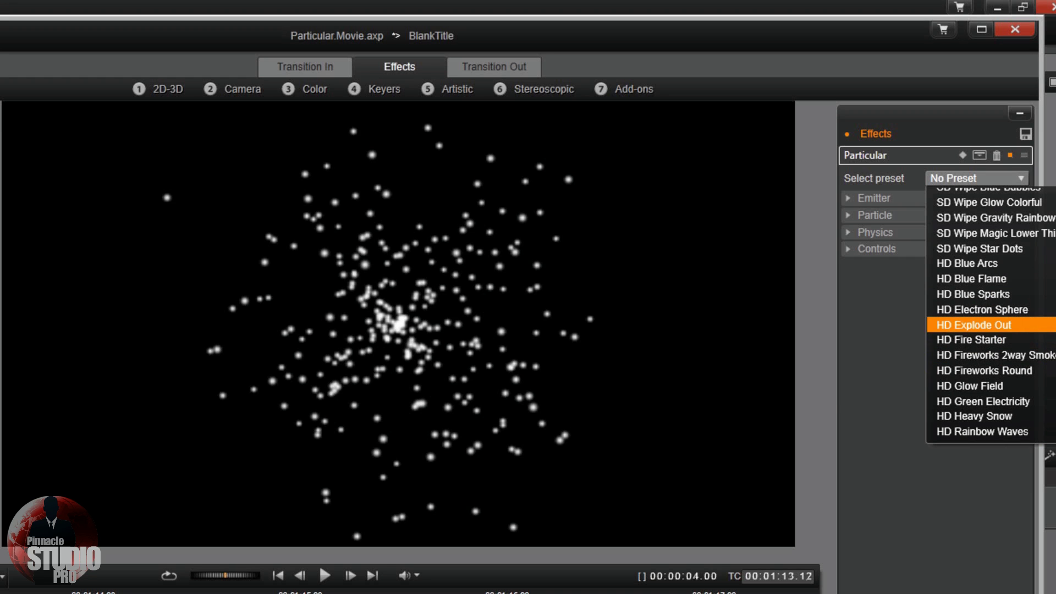
scroll(1016, 421, down, 5)
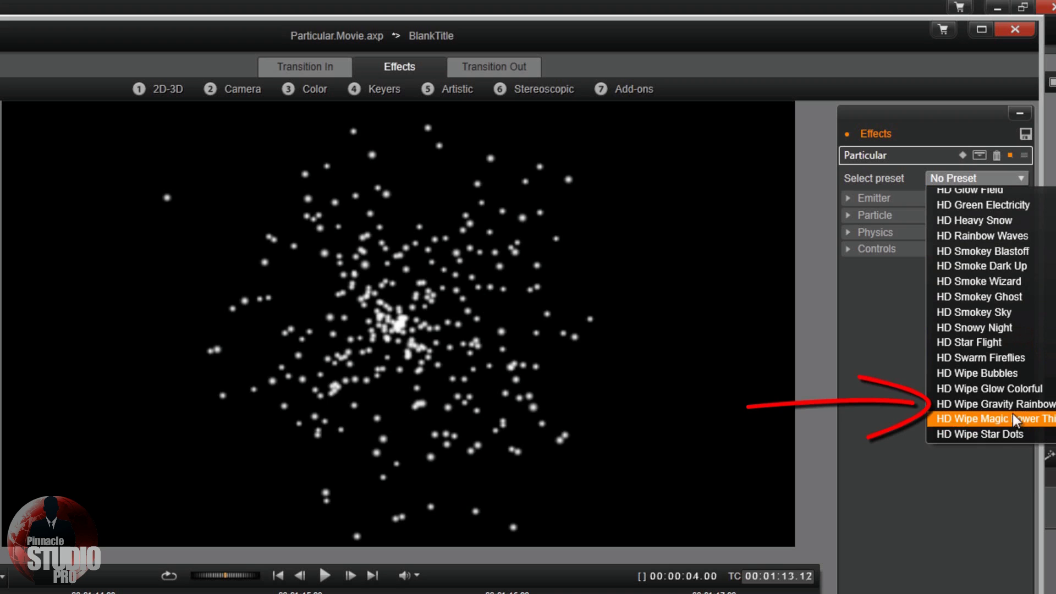
click(980, 410)
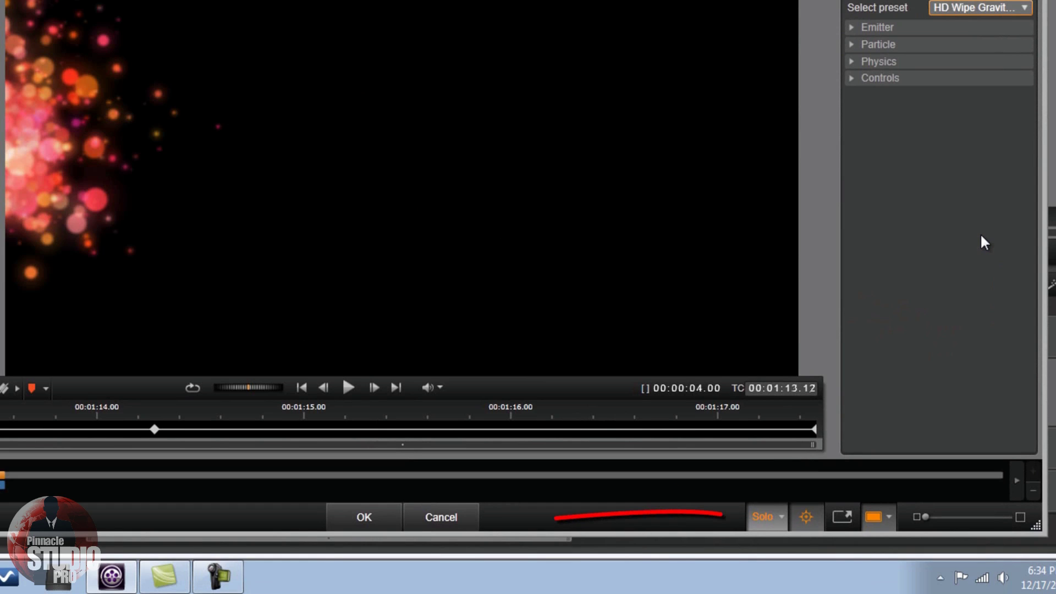
Step: Set the preview to show media and tracks below, and scrub through the title to compare particles with the logo wipe, returning to the start
click(781, 516)
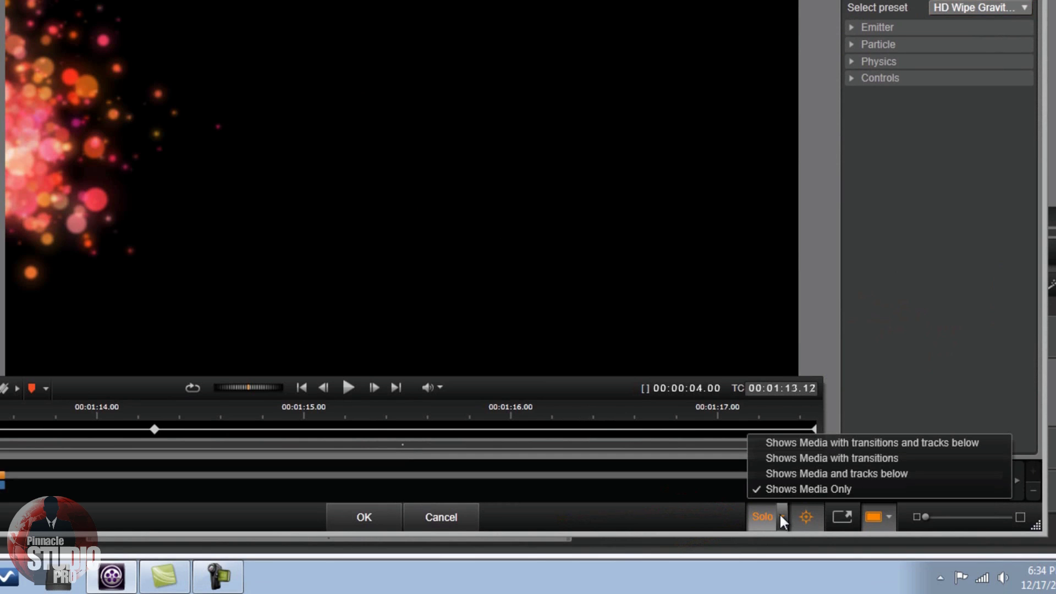
click(823, 473)
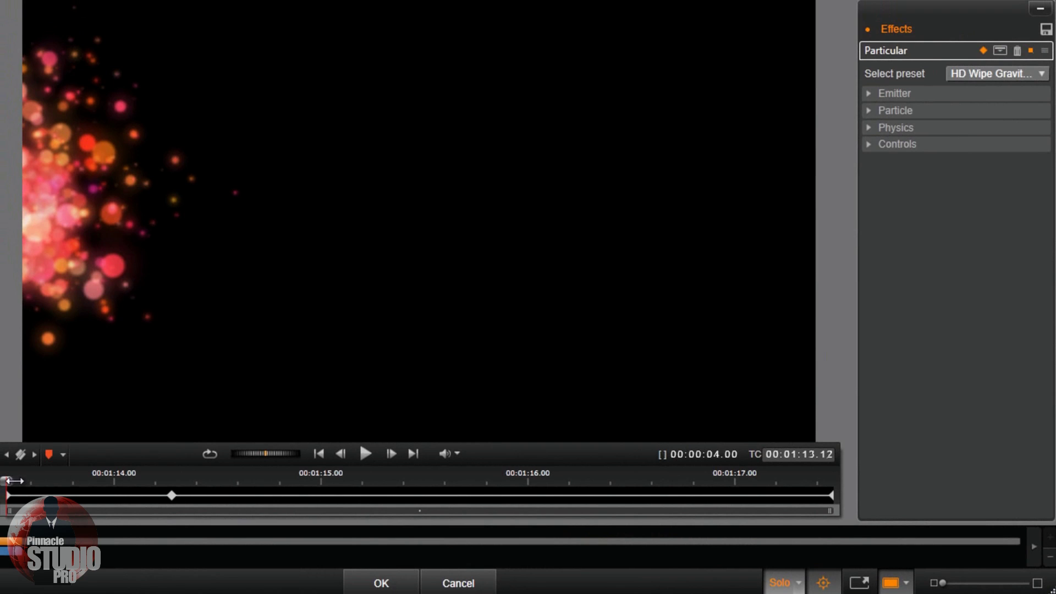
drag(8, 481, 229, 483)
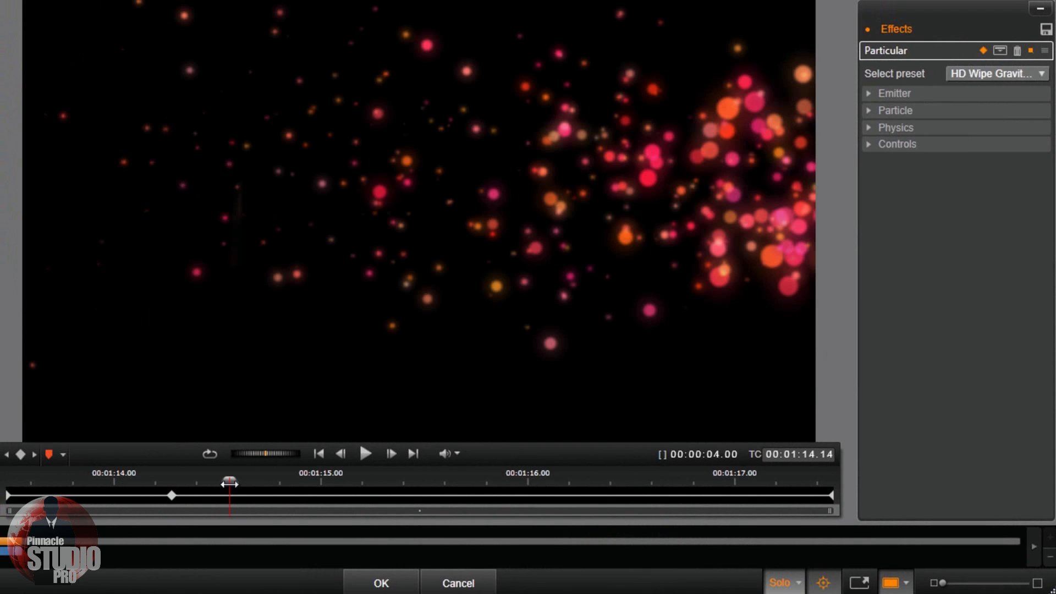
drag(230, 480, 270, 480)
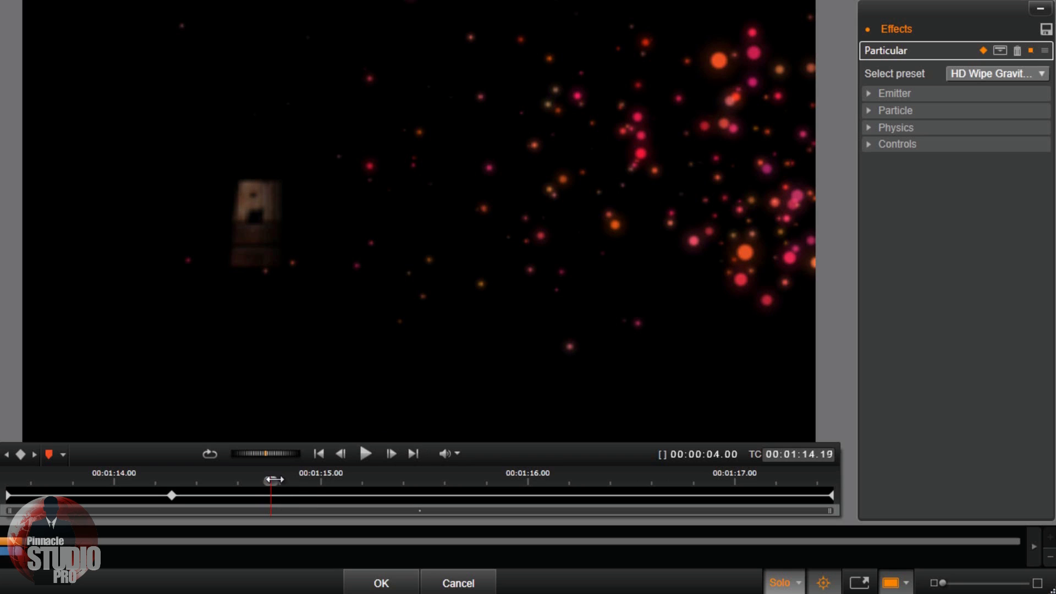
drag(271, 480, 6, 480)
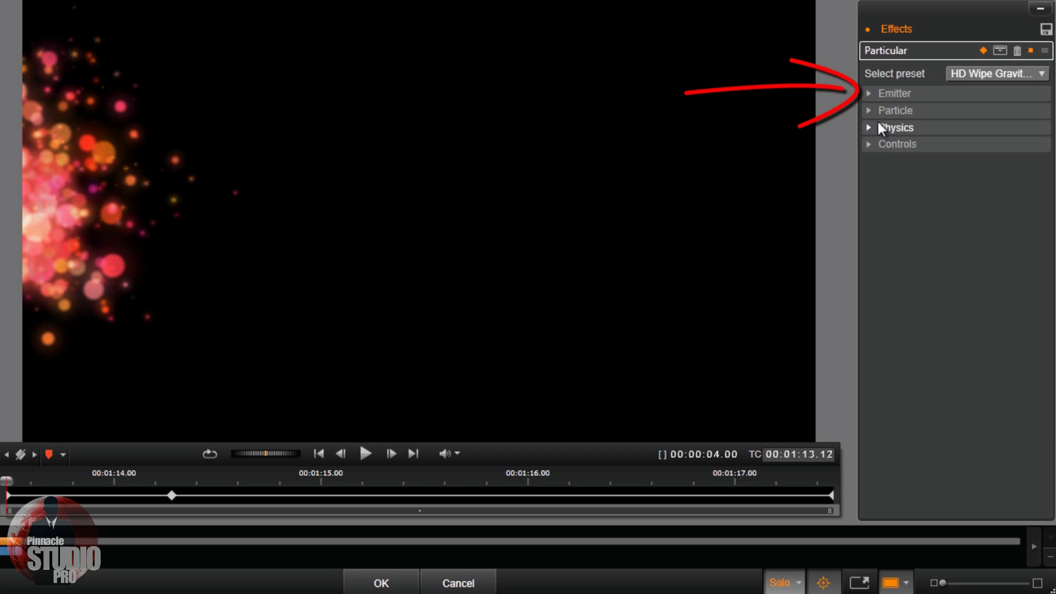
Step: Expand the Emitter settings and set Position XY X to 10 at the first keyframe
click(869, 95)
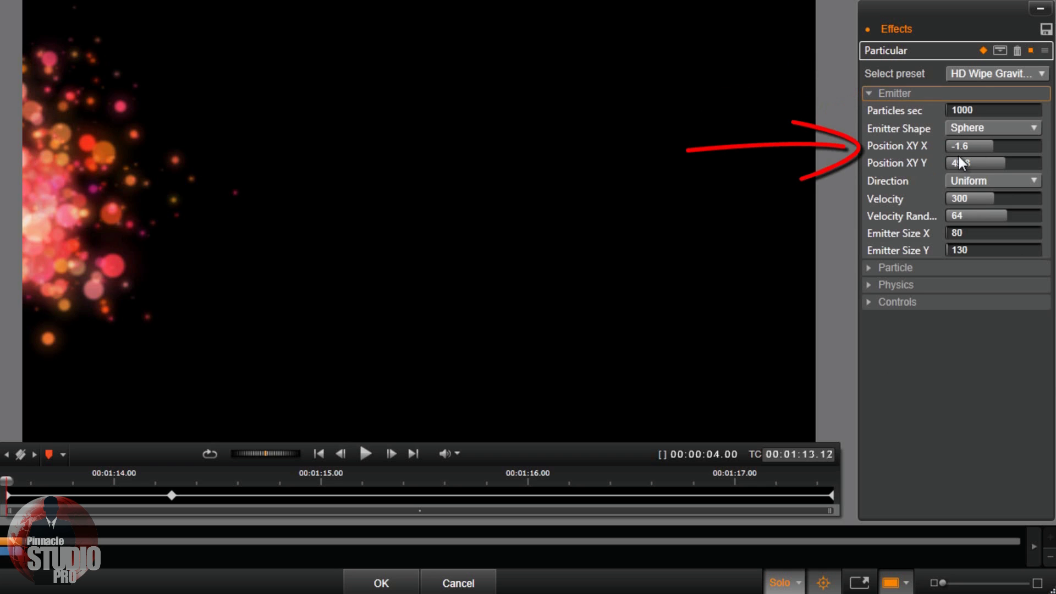
click(977, 147)
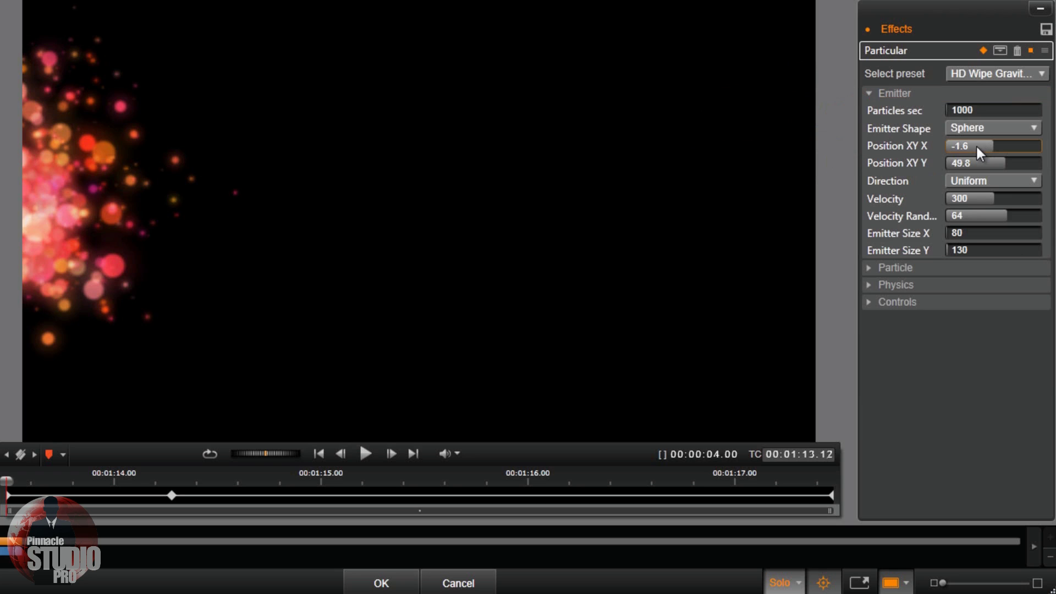
double_click(975, 145)
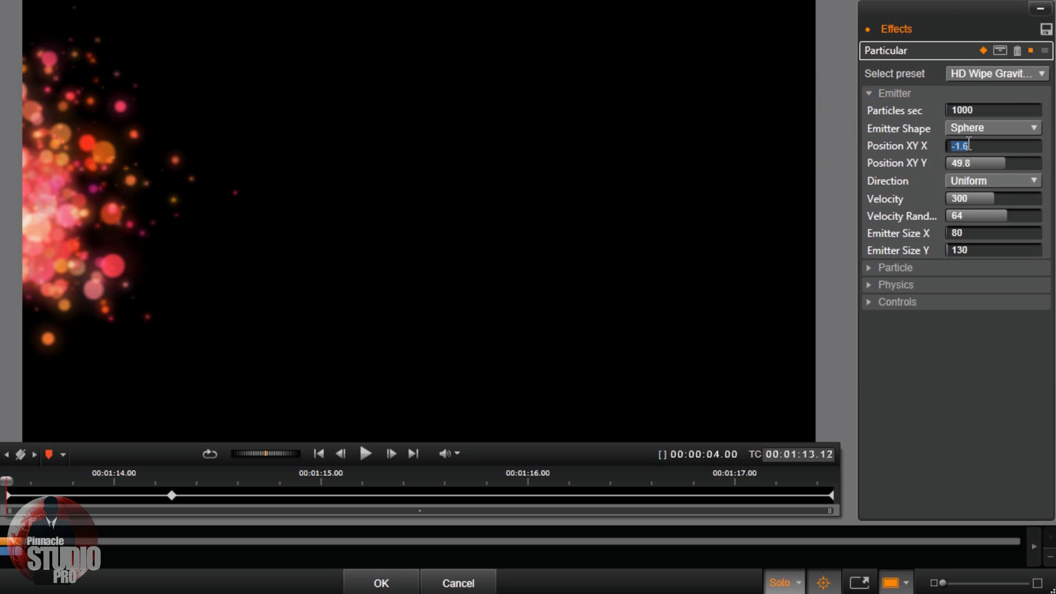
text(10)
key(Return)
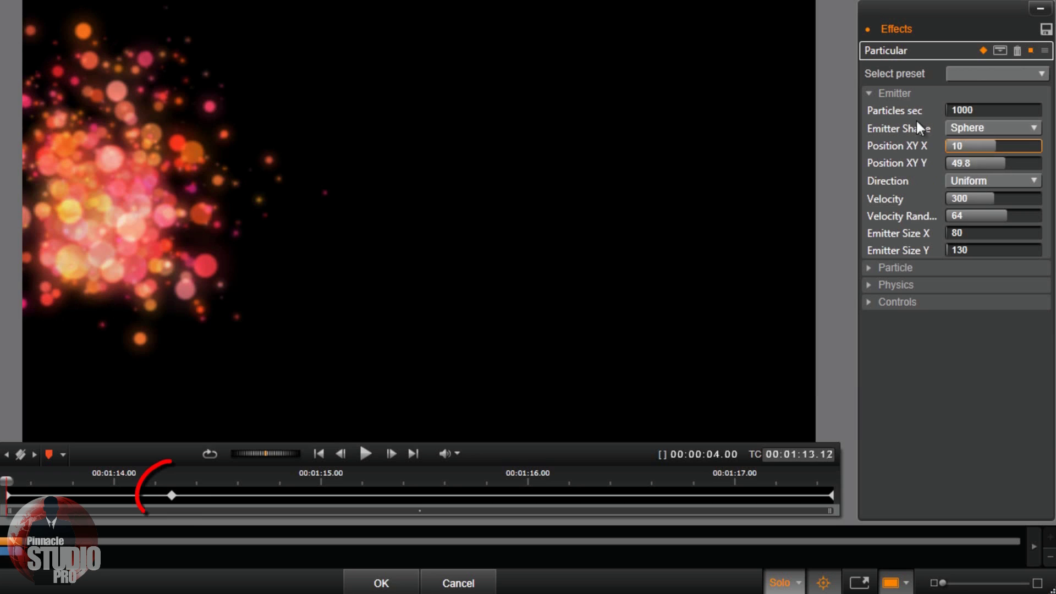
Step: Delete the middle keyframe at 00:01:14.07 and set the emitter's Position XY X to 90 at the last keyframe
click(170, 496)
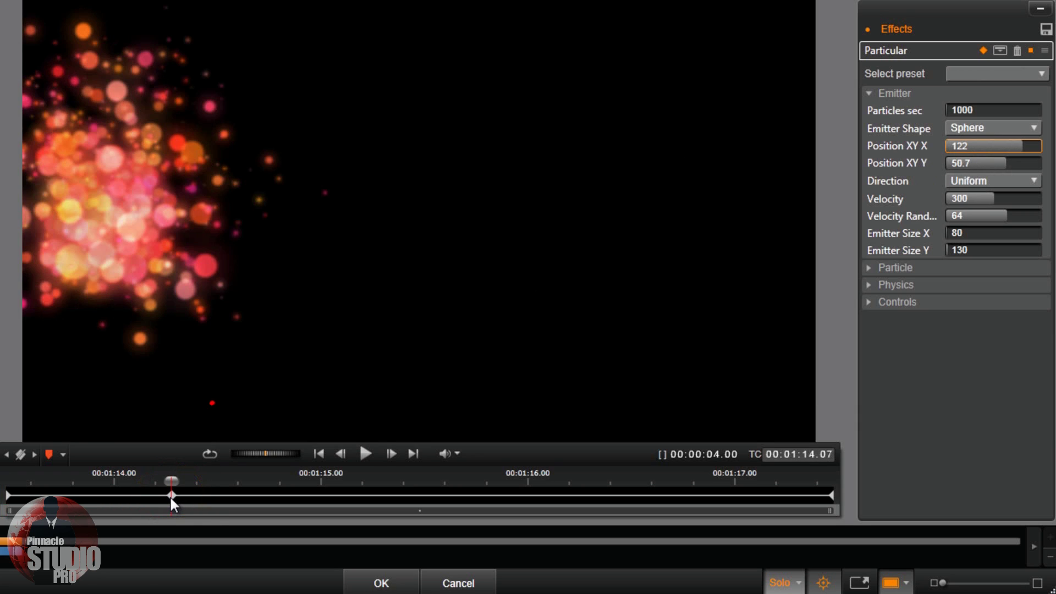
click(21, 457)
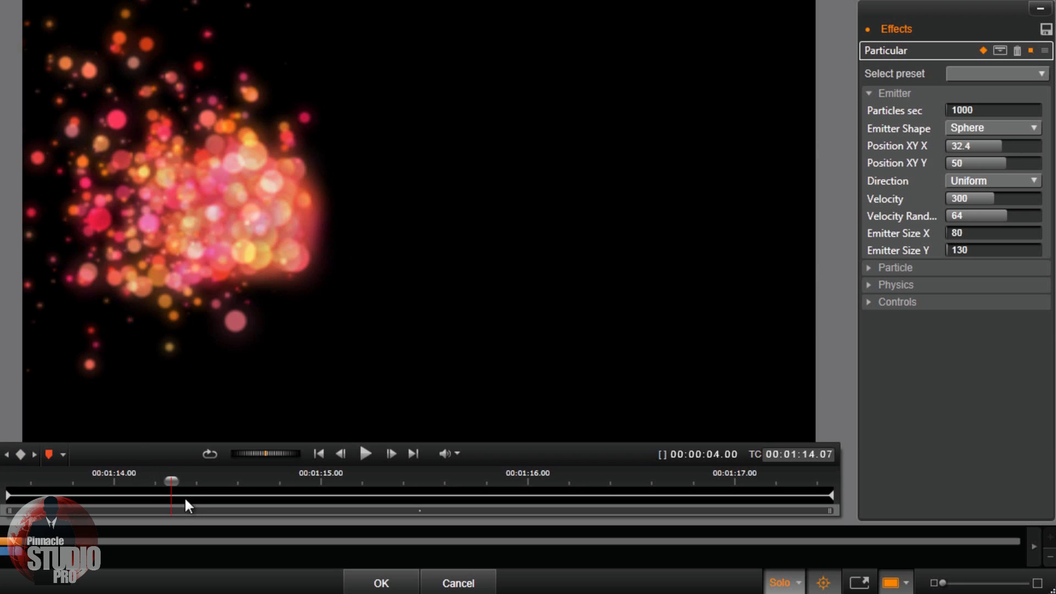
click(34, 456)
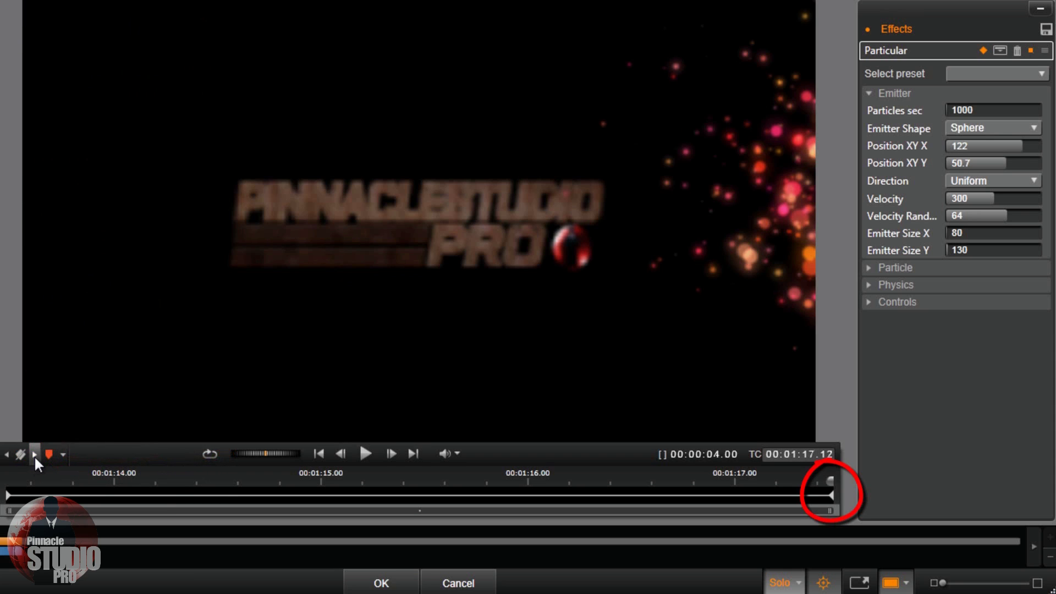
click(979, 145)
text(9)
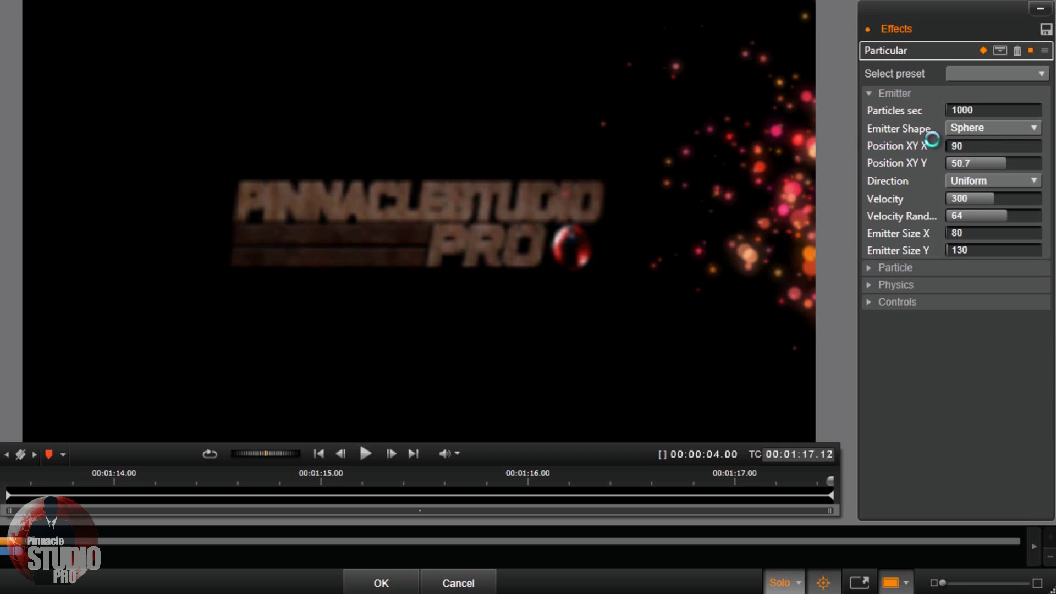
text(0)
key(Return)
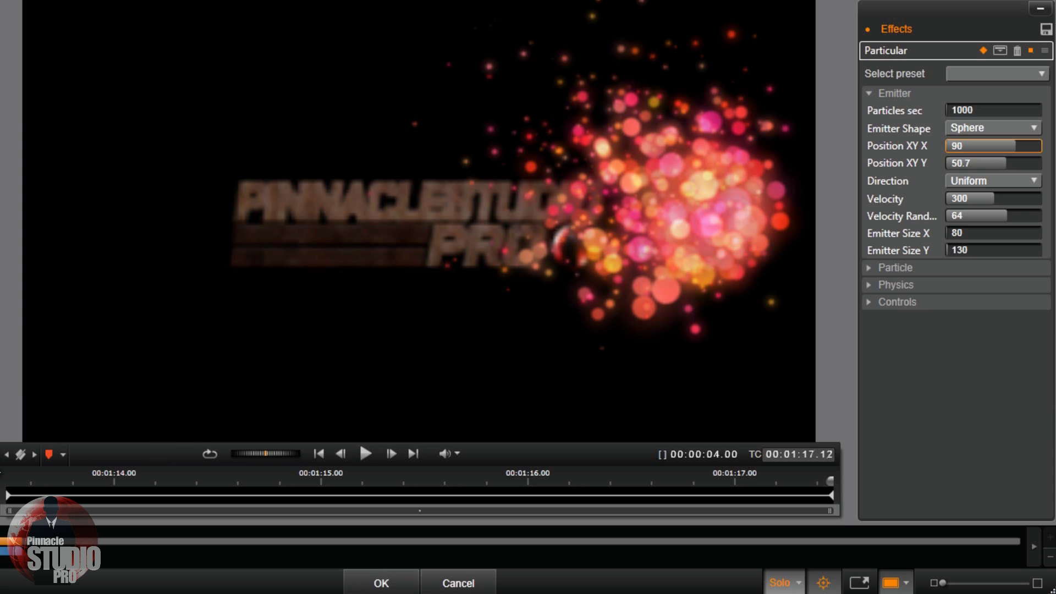
Step: Set the Particle color at the title's last keyframe to the brown sampled from the logo's lettering
click(6, 454)
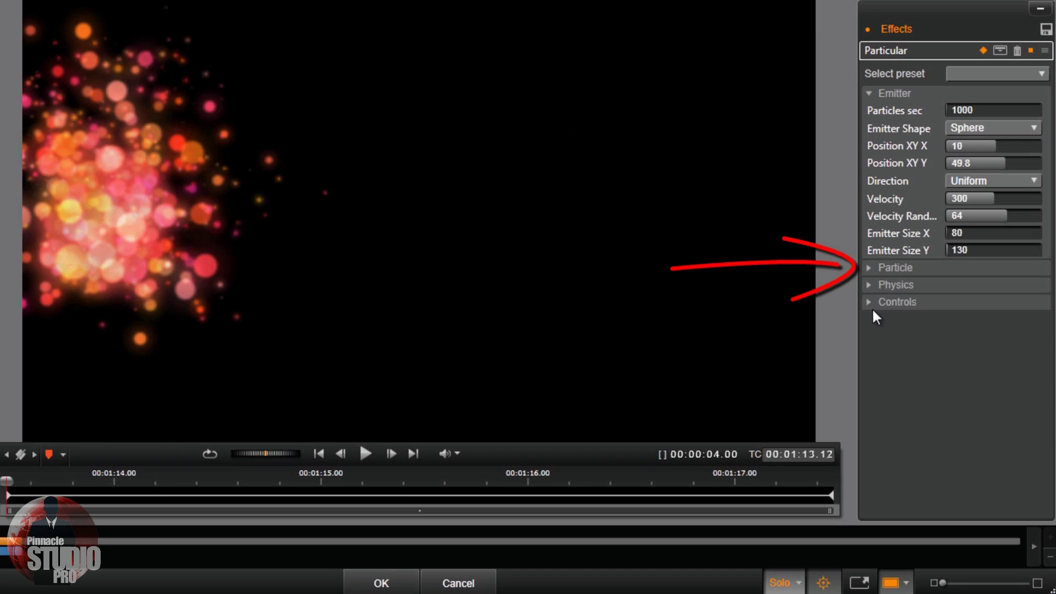
click(867, 268)
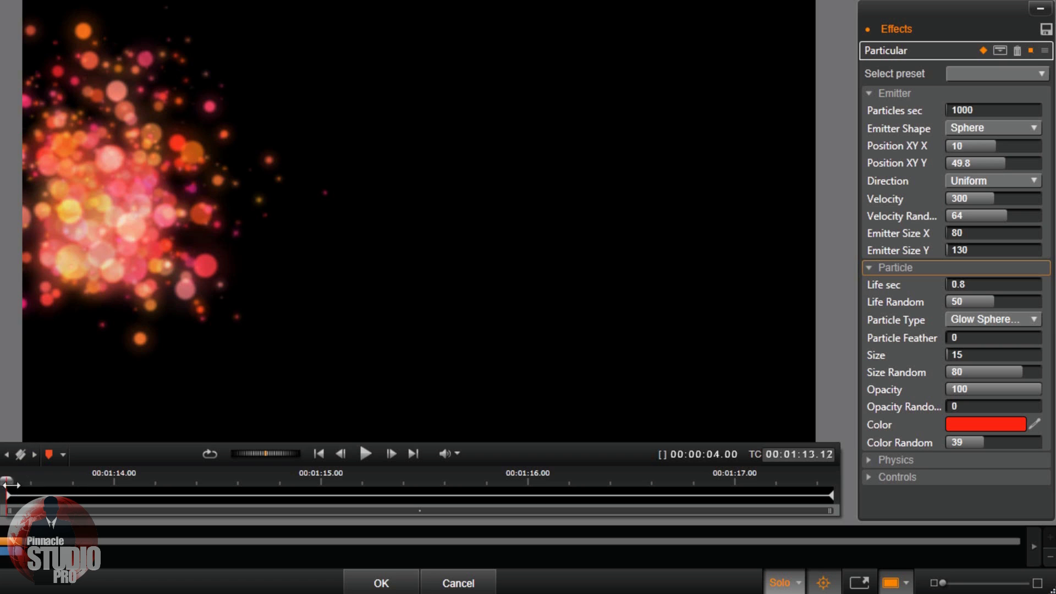
mouse_move(15, 474)
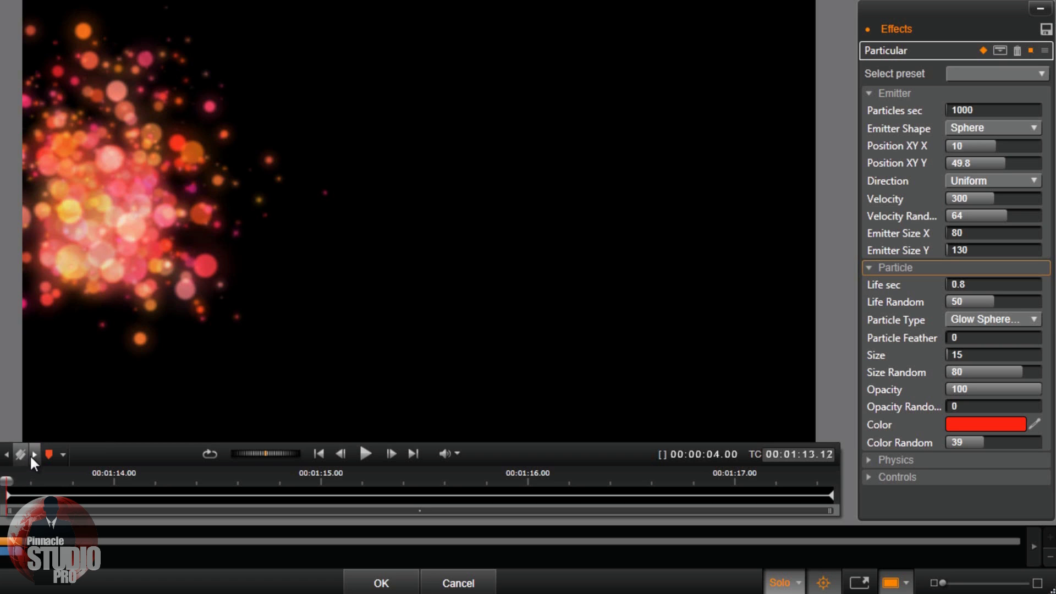
click(33, 454)
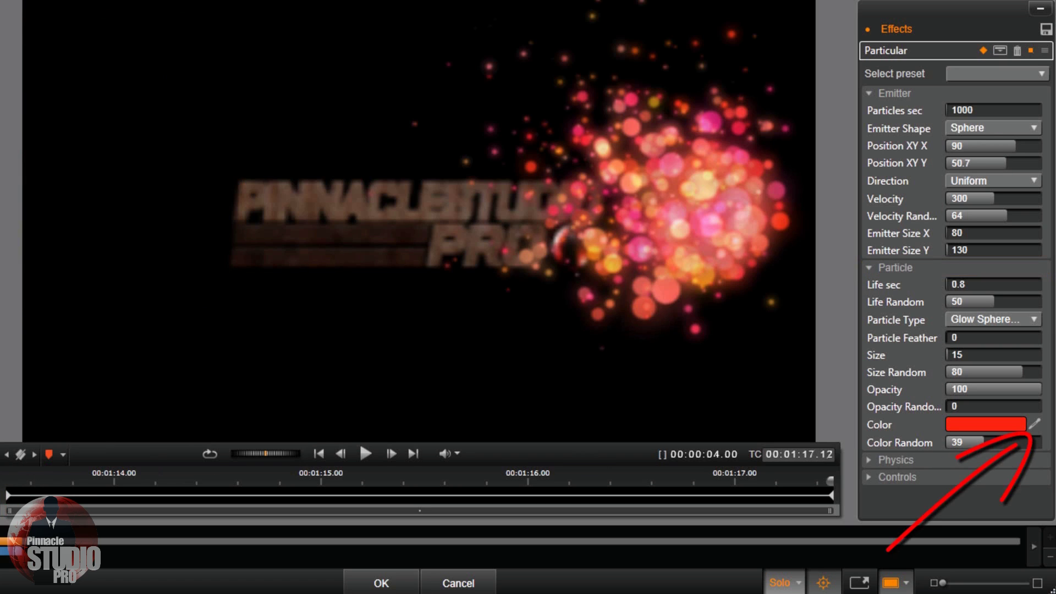
click(1037, 425)
click(413, 203)
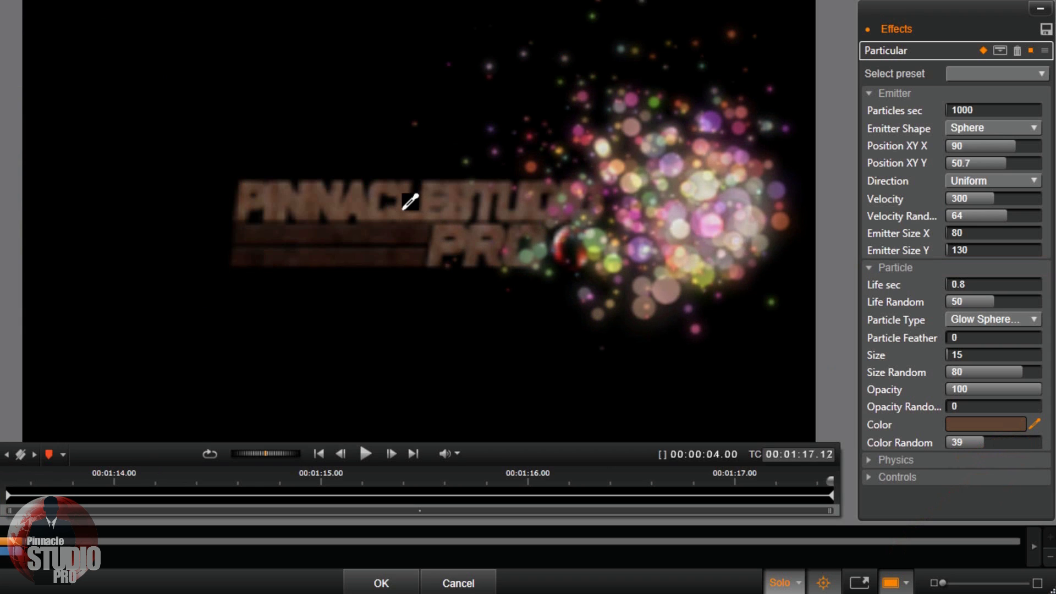
click(404, 209)
Step: Scrub from the first keyframe to the last to review the particle color change, and accept the effect edits
click(6, 454)
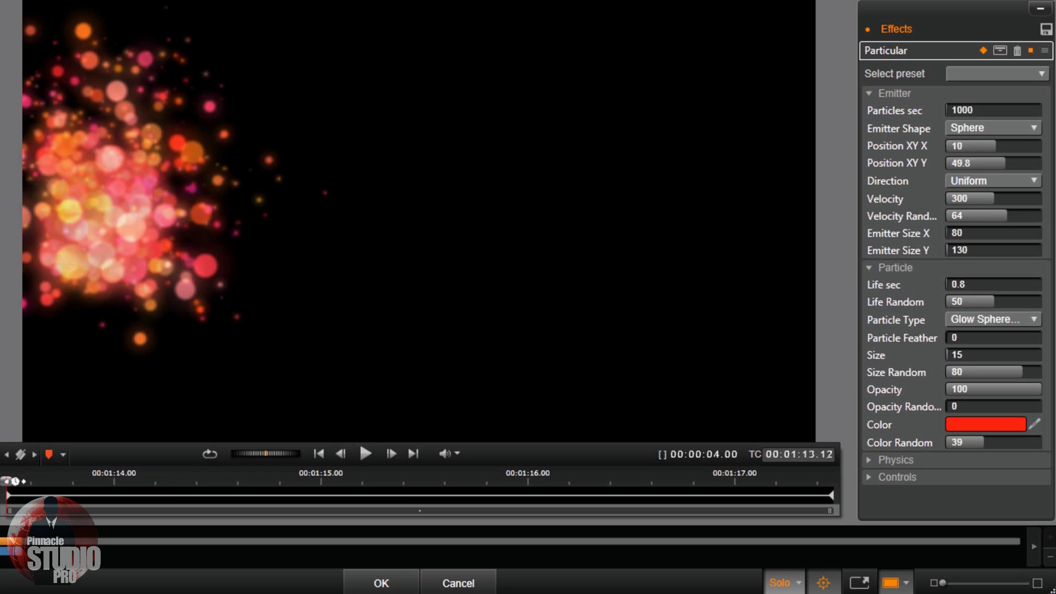
drag(11, 480, 843, 522)
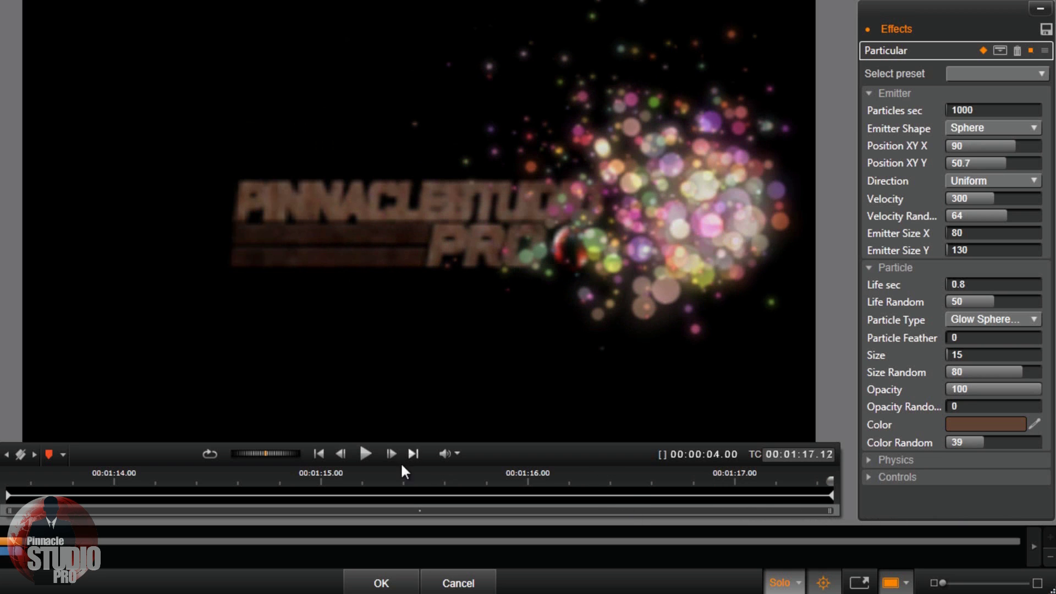
click(384, 585)
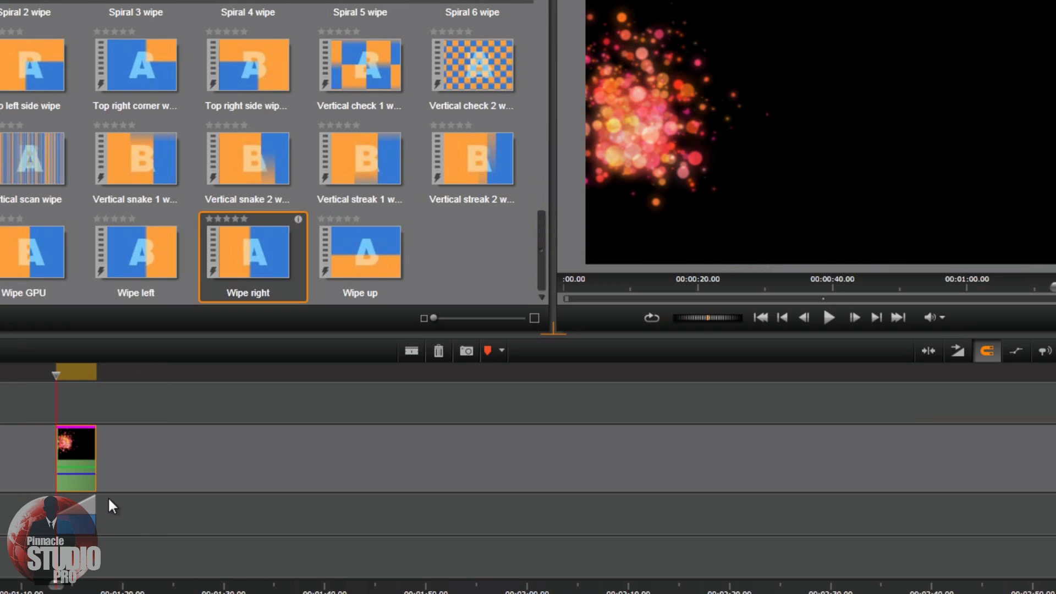
Step: Remove the Wipe right transition from the logo clip below the title
right_click(87, 510)
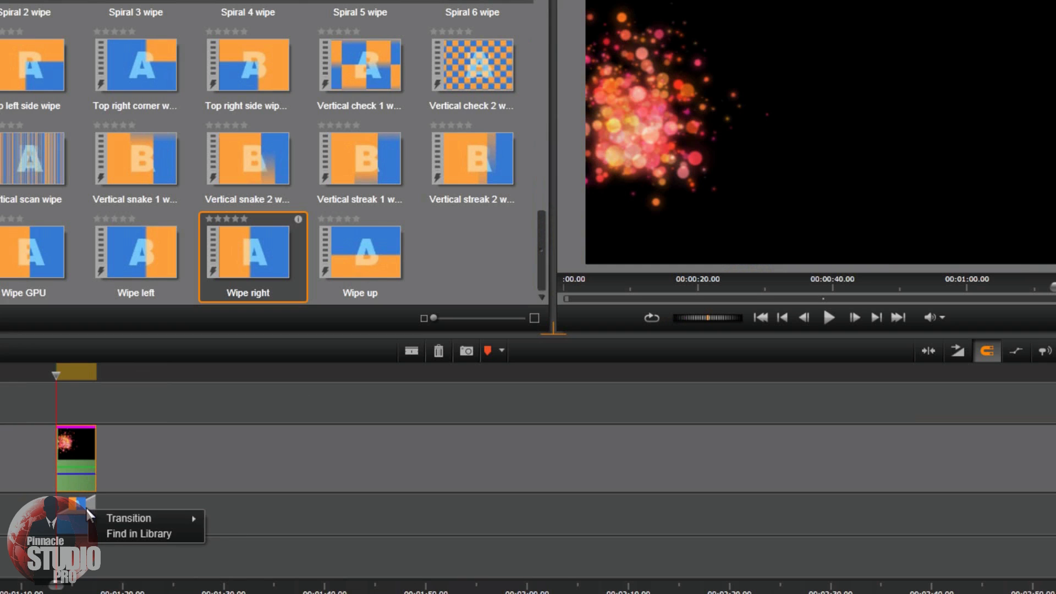
mouse_move(132, 520)
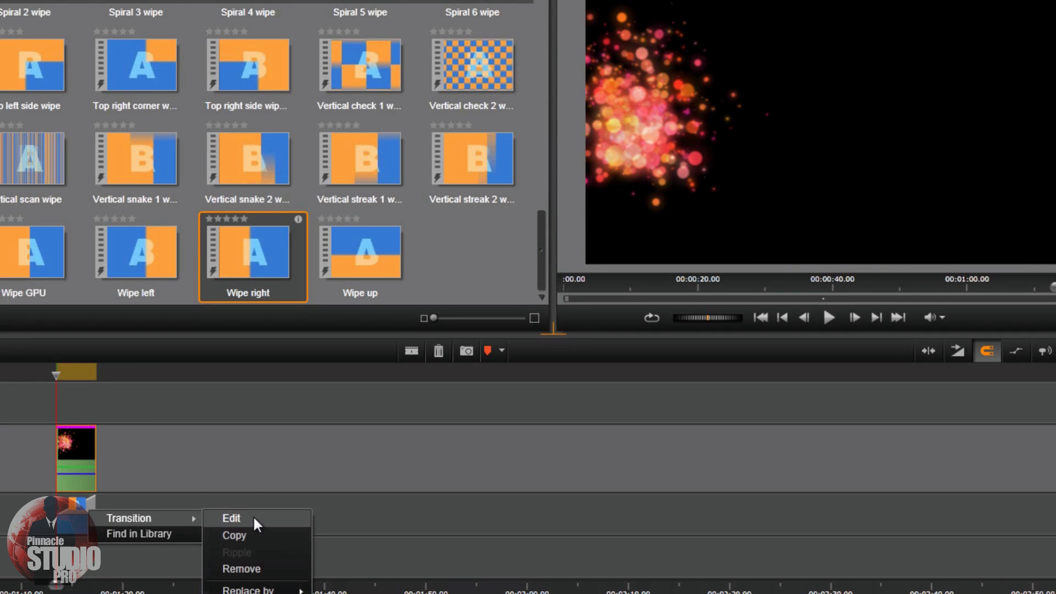
click(249, 565)
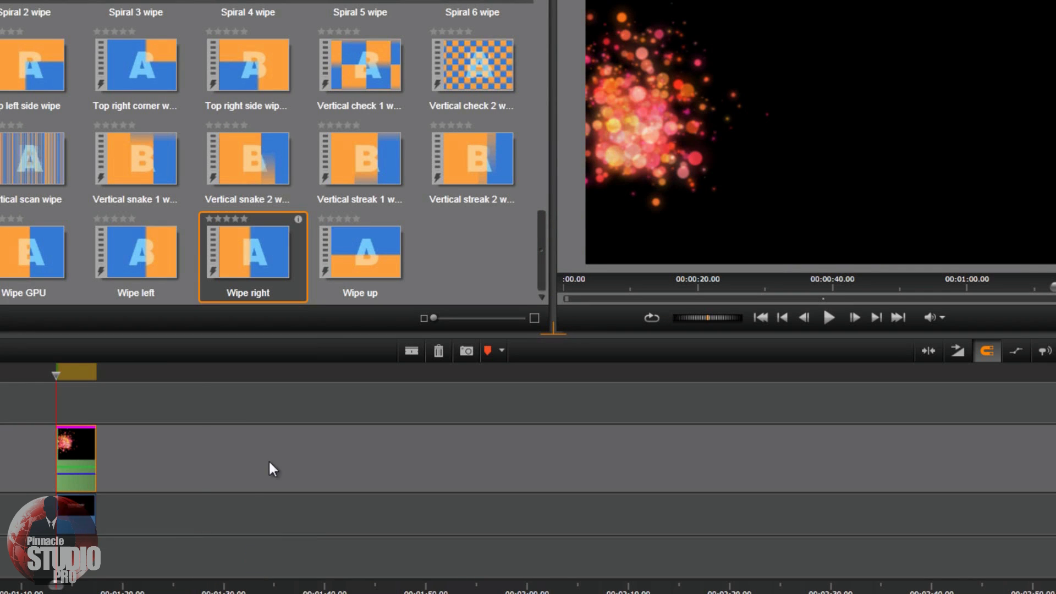
Step: Show media and tracks below in the title's effect editor, sample the logo's brown as the first keyframe's Particle color, and accept the edits
right_click(77, 450)
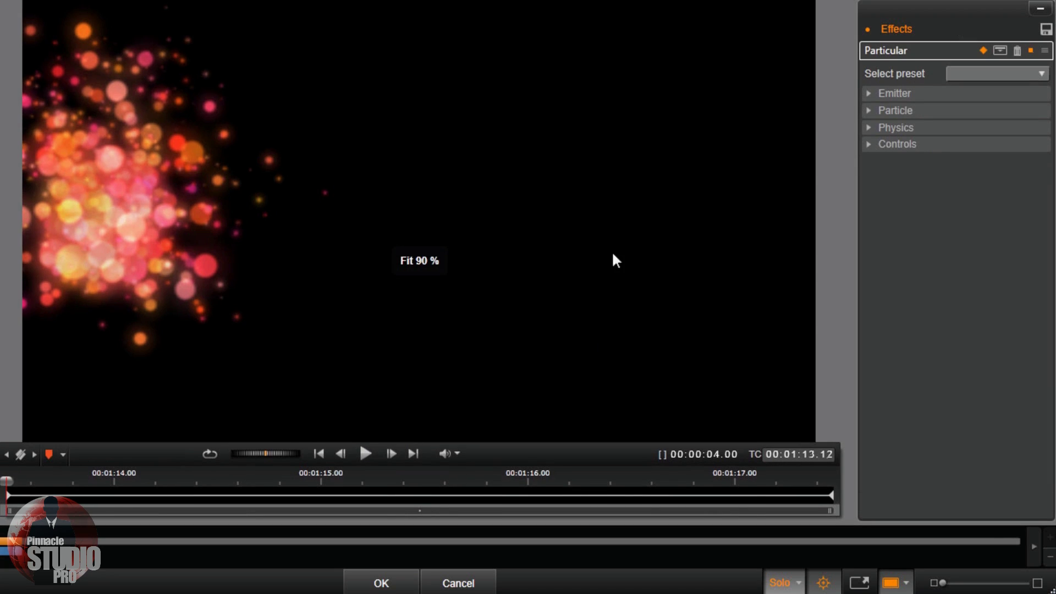
click(799, 586)
click(850, 539)
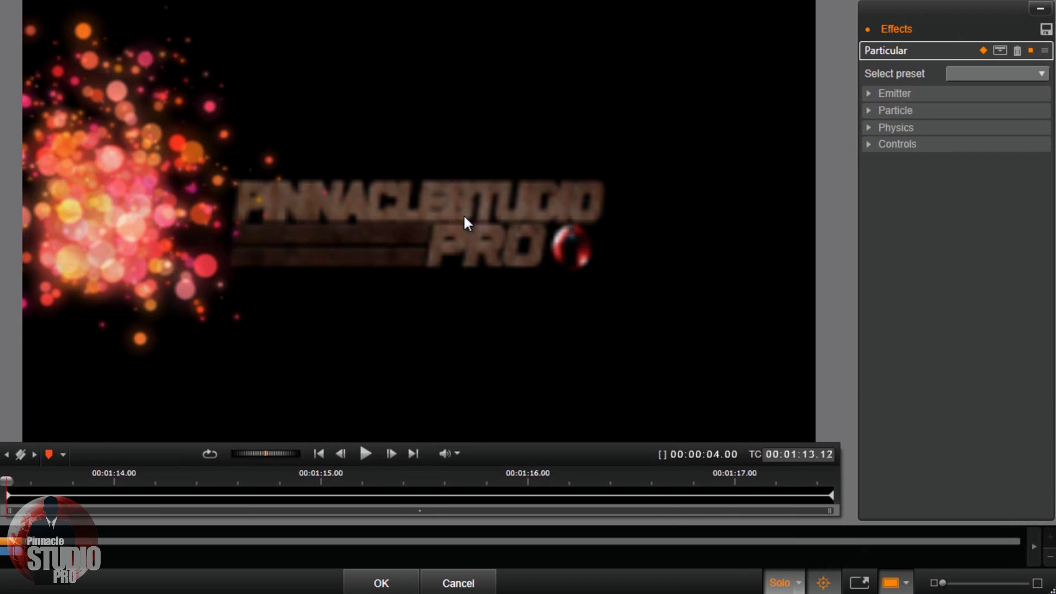
click(869, 112)
click(869, 111)
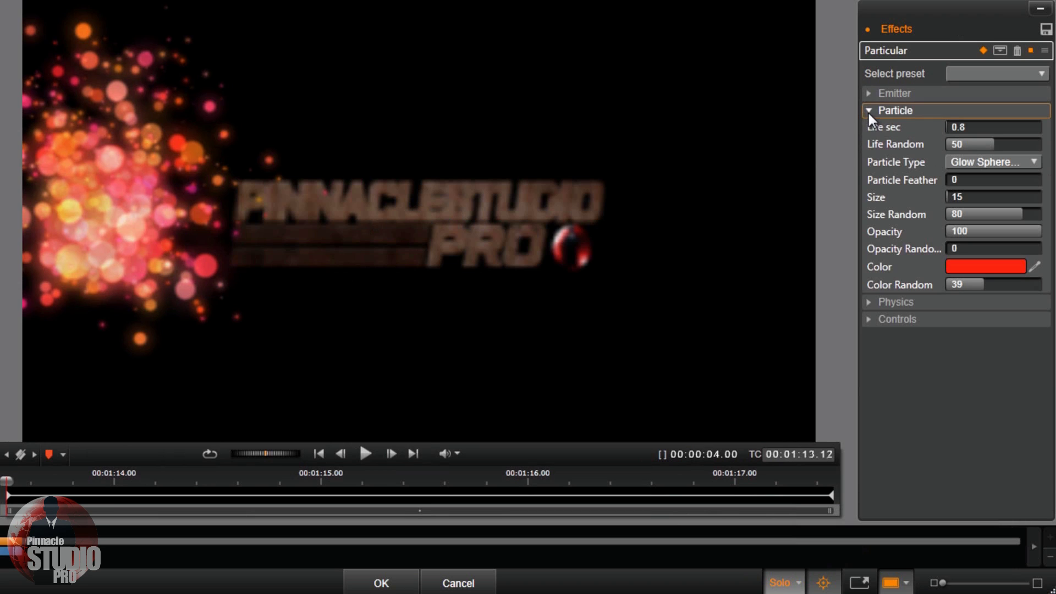
click(1034, 267)
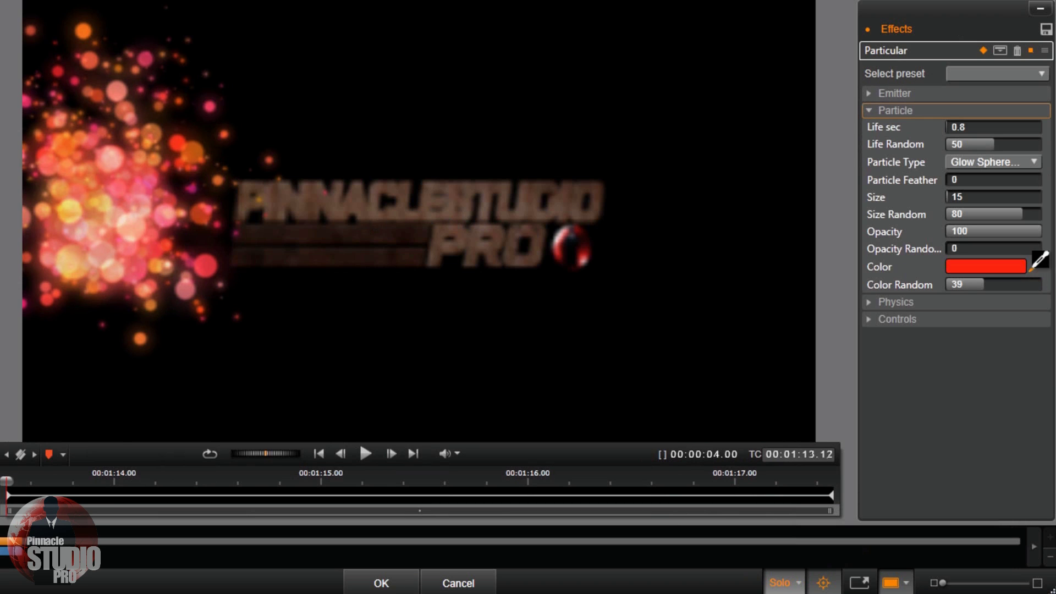
click(427, 207)
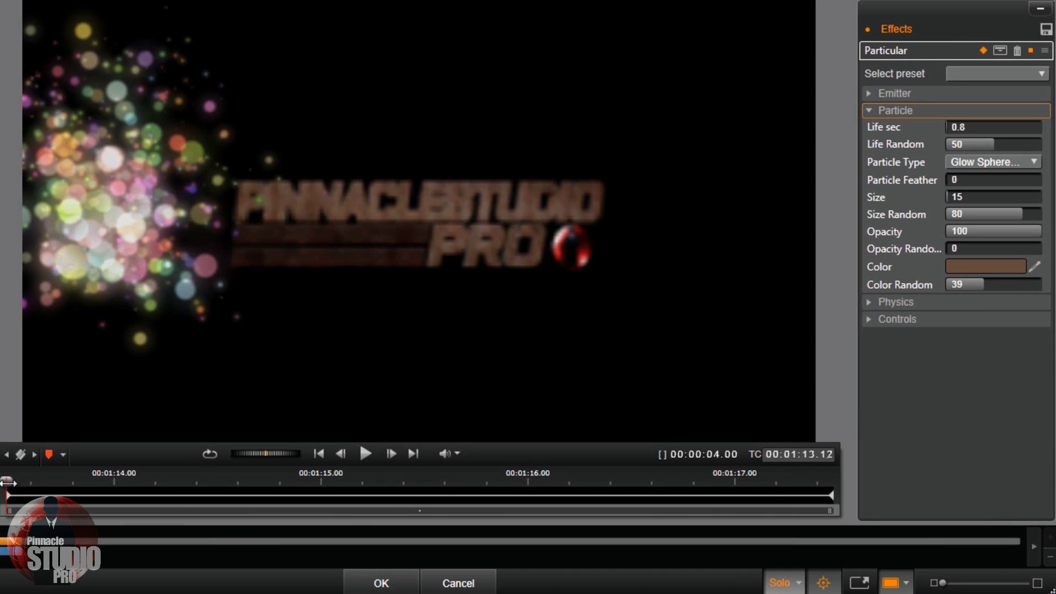
click(385, 585)
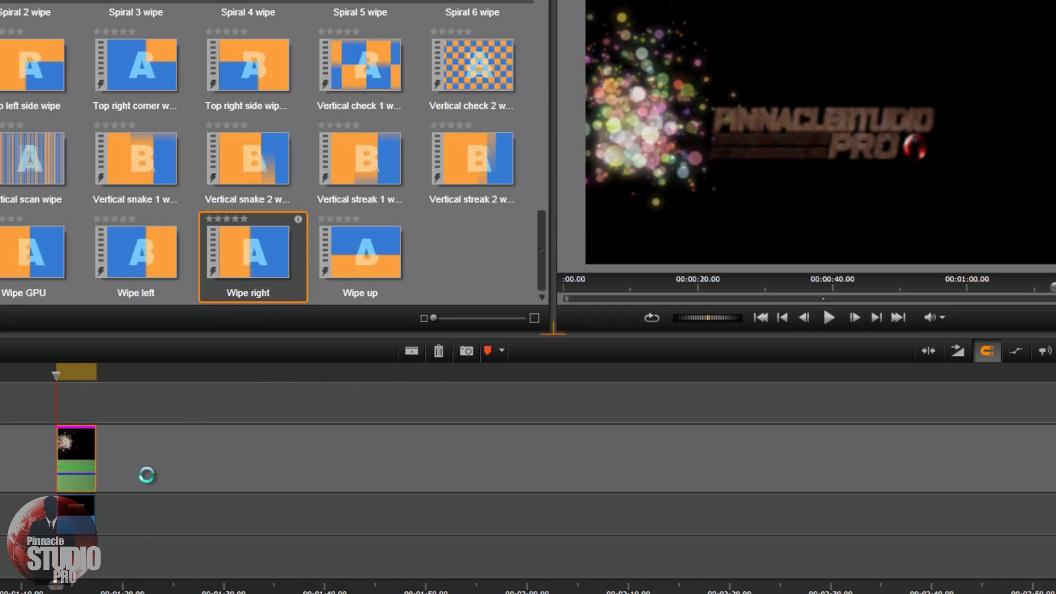
Step: Extend the logo clip, reapply the Wipe right transition at its start, and trim the clip back to the title's end
drag(85, 512, 214, 509)
mouse_move(262, 233)
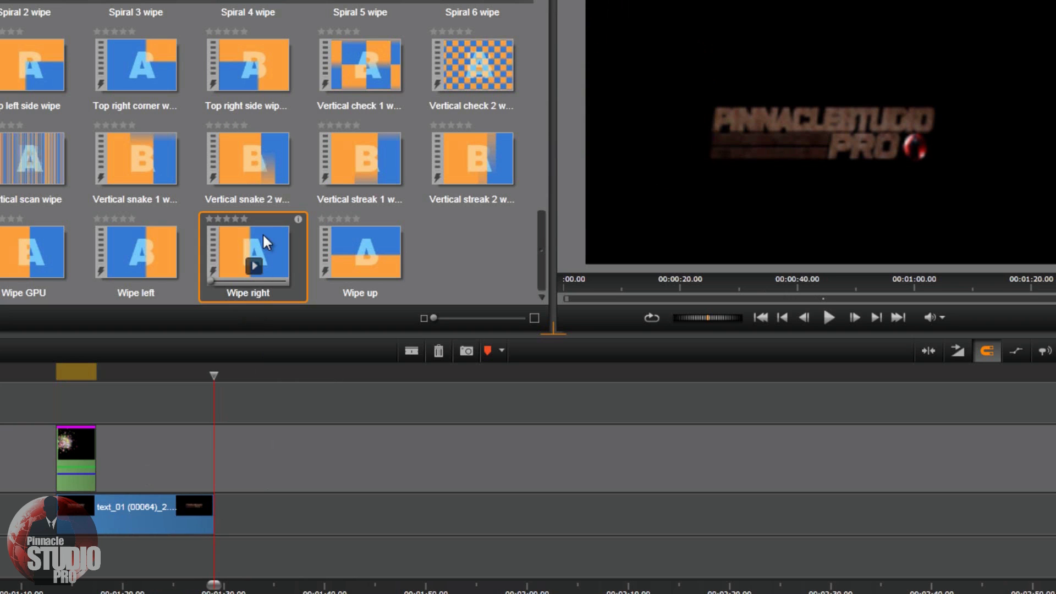
drag(263, 233, 85, 517)
drag(171, 517, 108, 514)
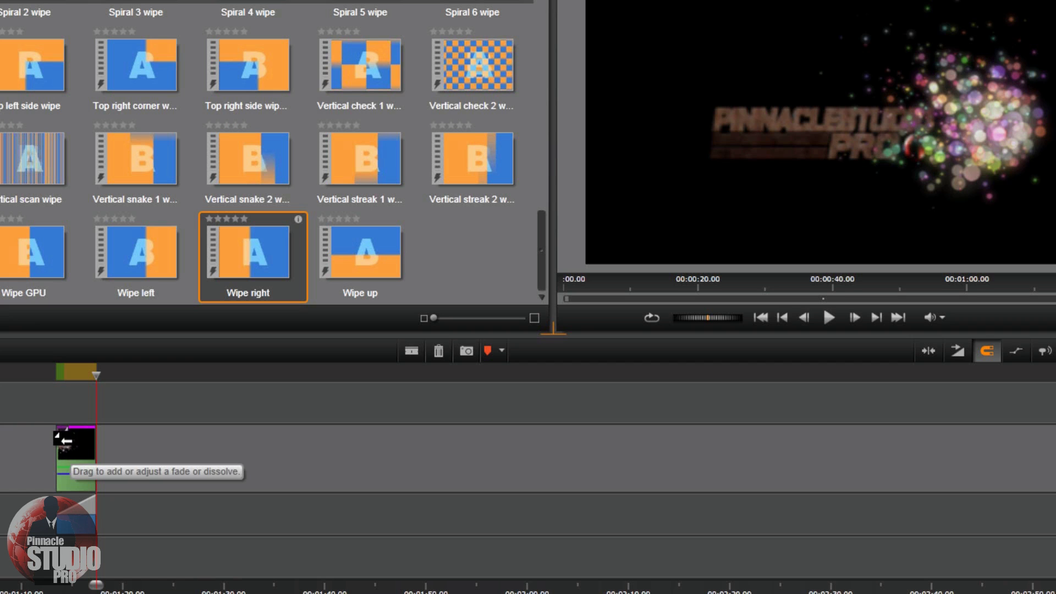
Step: Add a short fade-in at the start and a short fade-out at the end of the blank title
drag(65, 439, 57, 439)
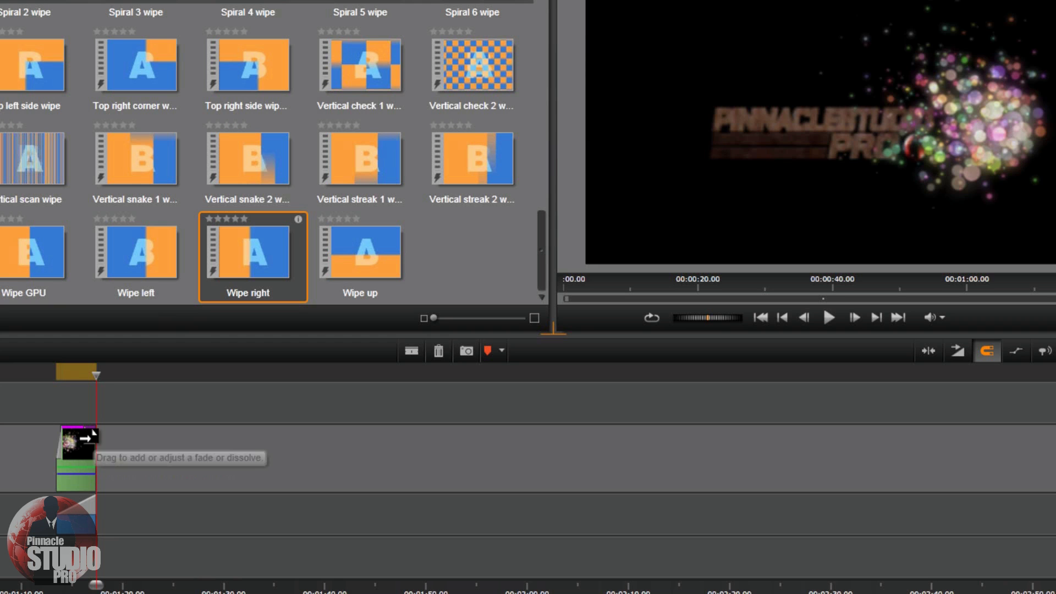
drag(87, 439, 83, 438)
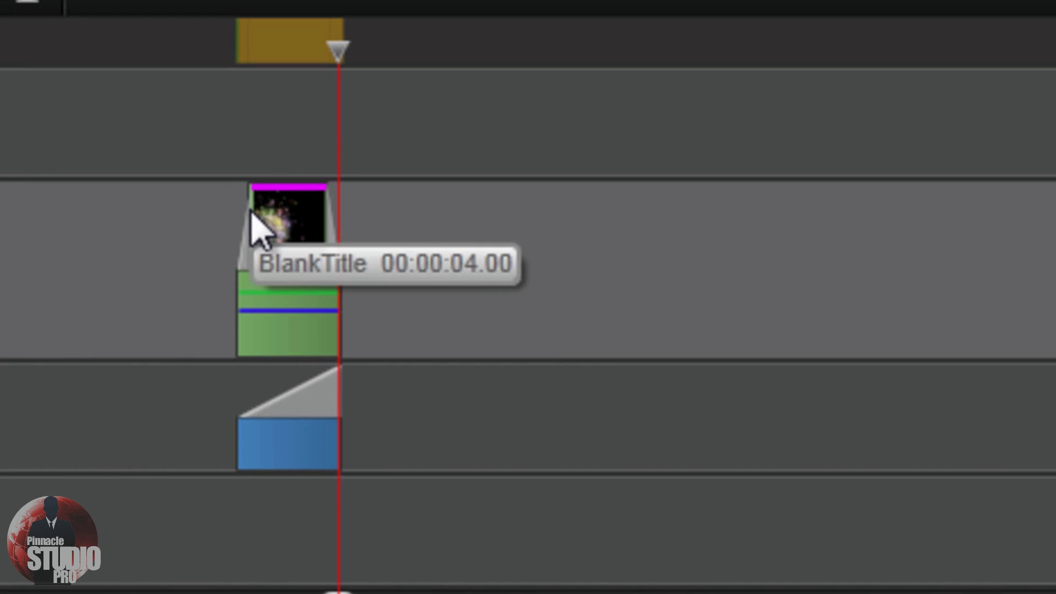
Step: Remove the fade-in from the blank title and add a new one at its start
right_click(253, 248)
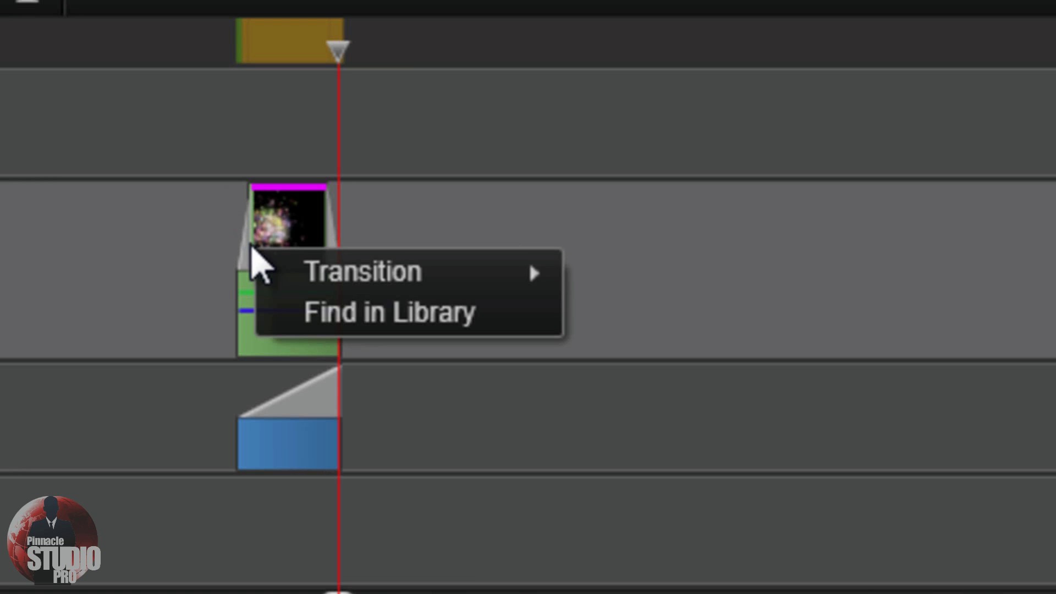
mouse_move(413, 286)
click(669, 414)
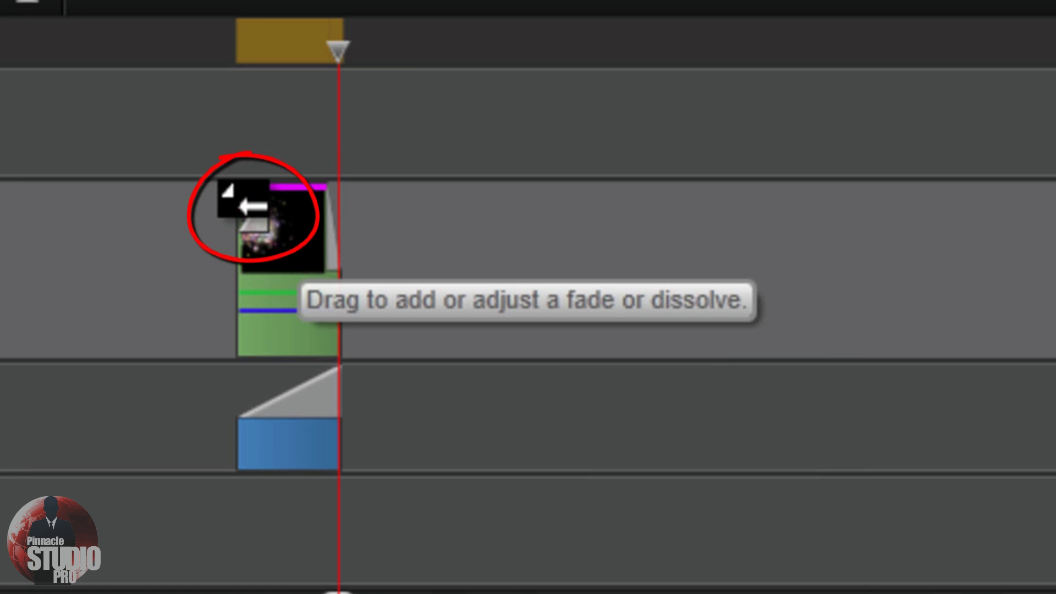
drag(242, 206, 258, 211)
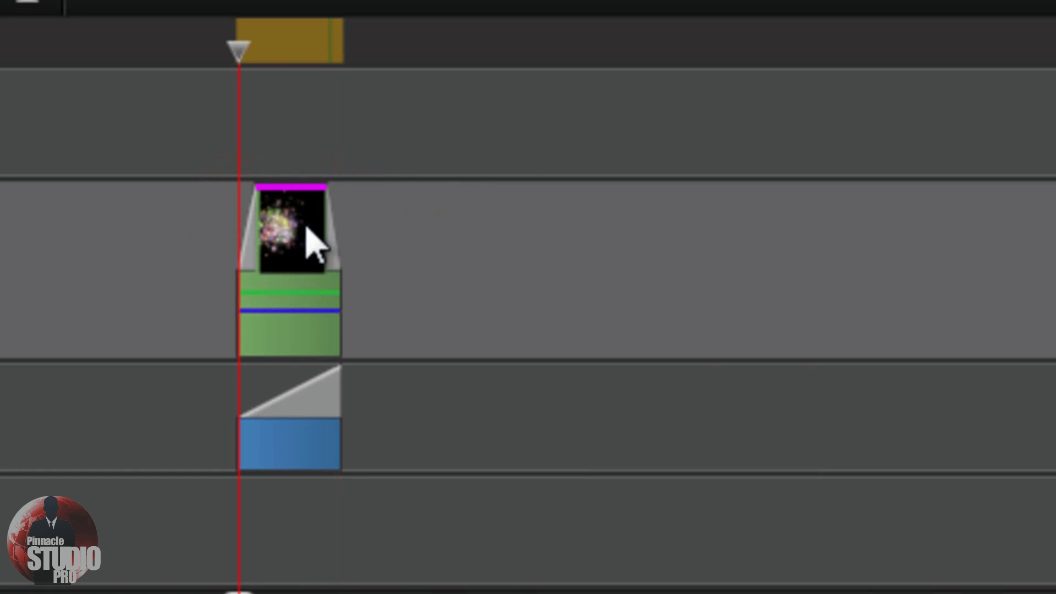
Step: Set the duration of the blank title's fade-in to 00.15
right_click(253, 259)
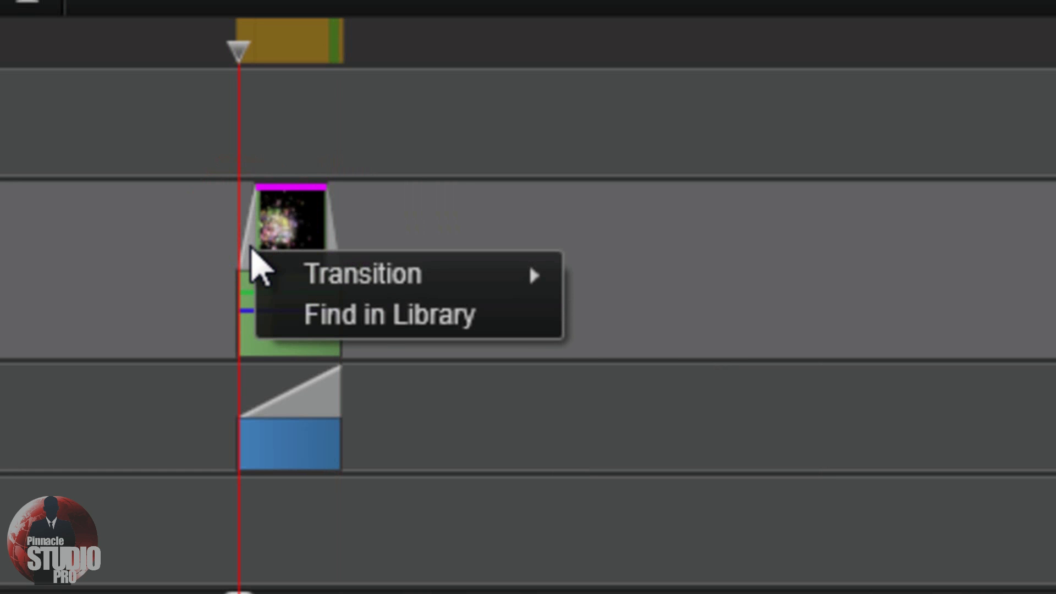
mouse_move(358, 280)
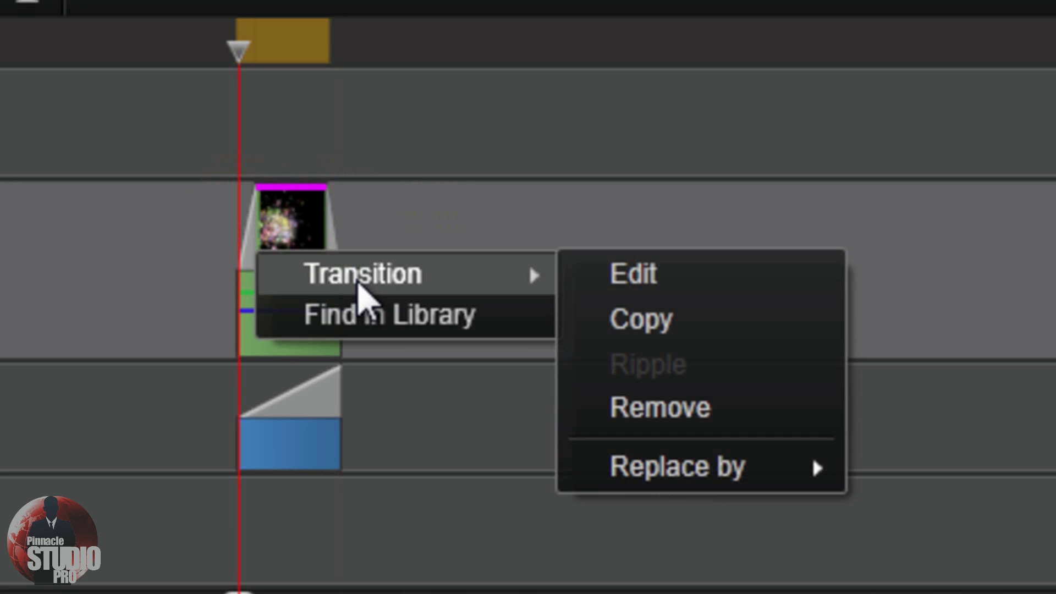
click(661, 278)
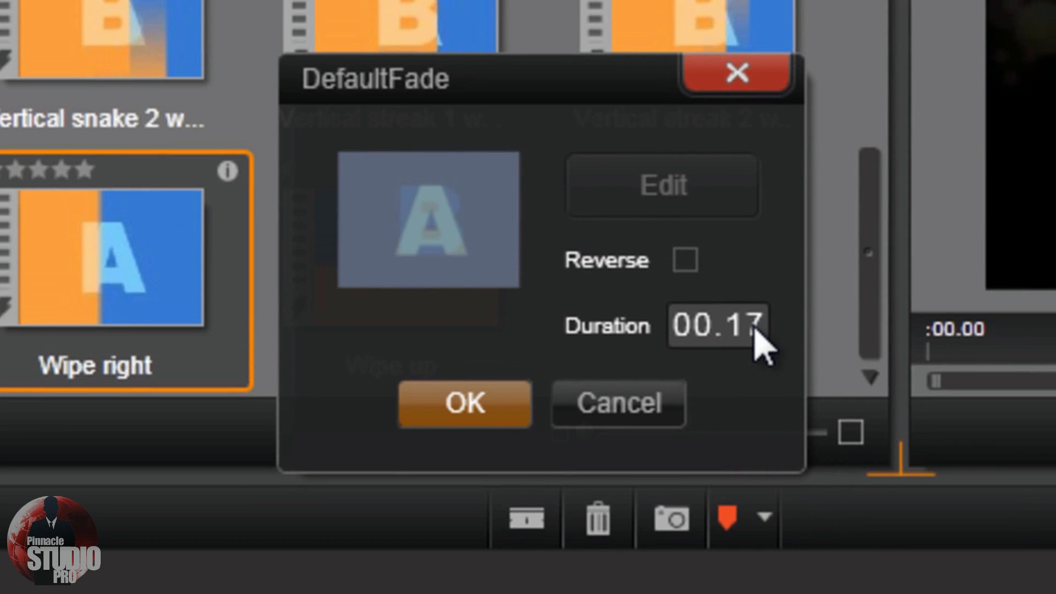
click(756, 325)
text(5)
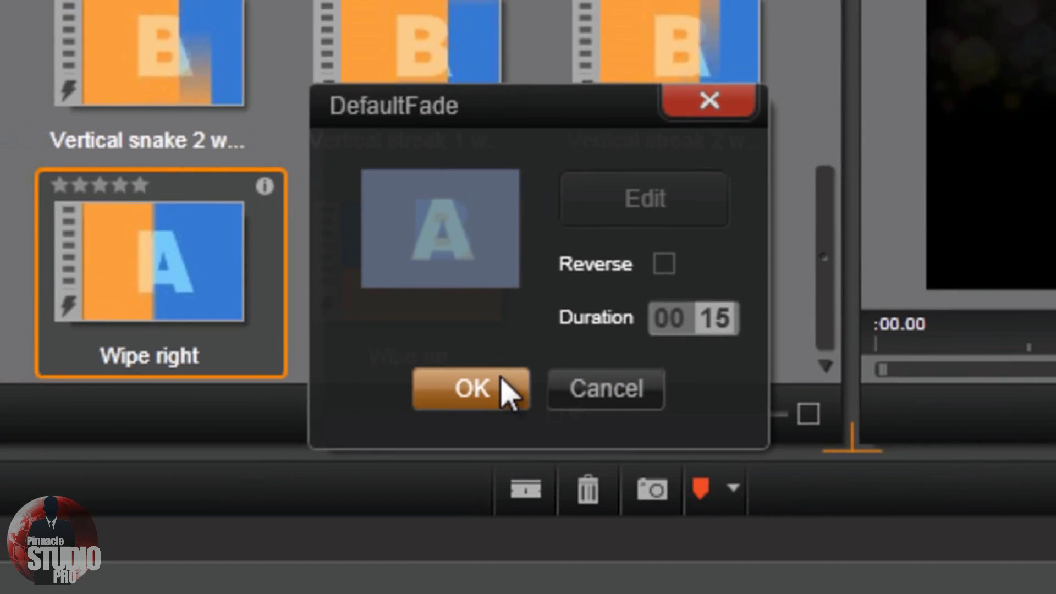
click(507, 392)
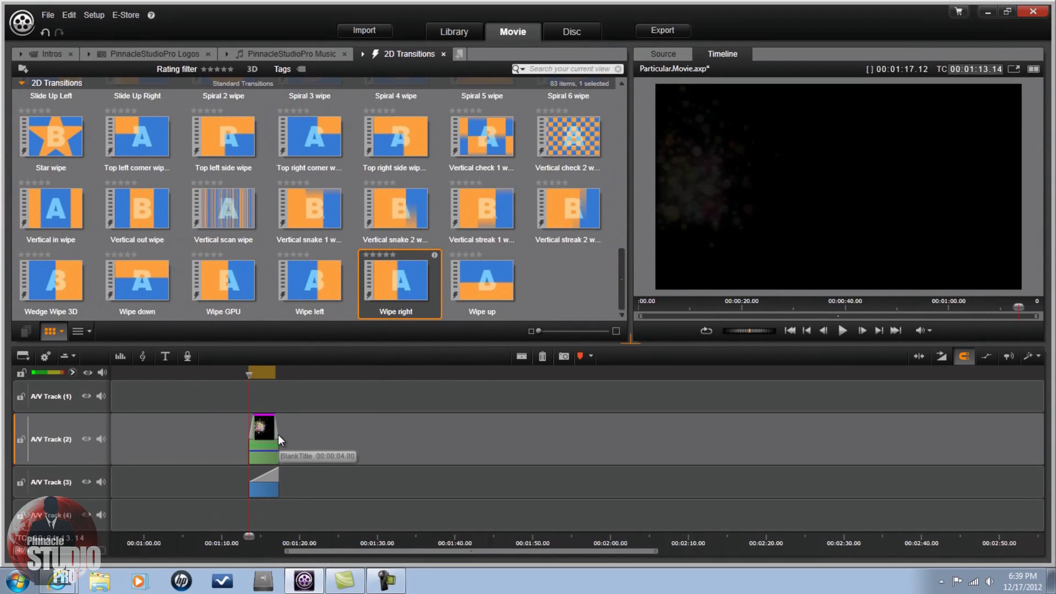
Step: Set the duration of the blank title's fade-out to 00.15
right_click(277, 434)
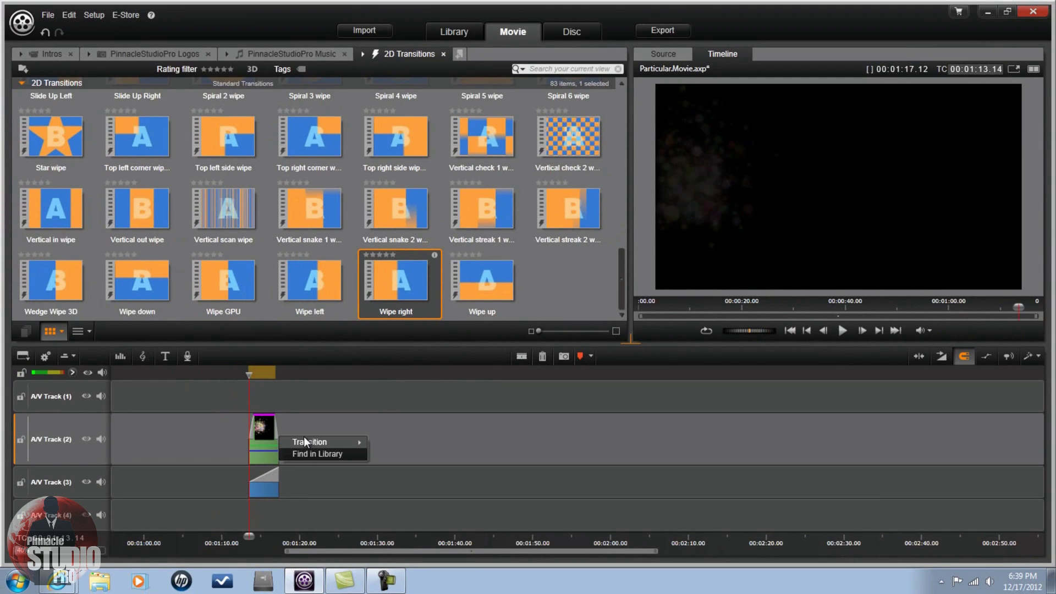
mouse_move(306, 442)
click(414, 440)
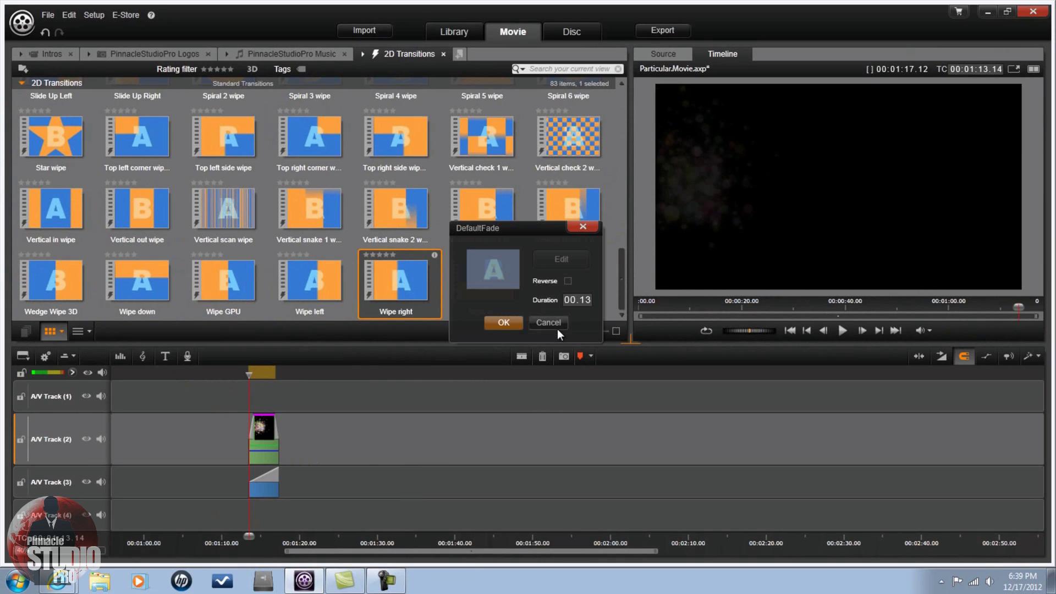
click(584, 302)
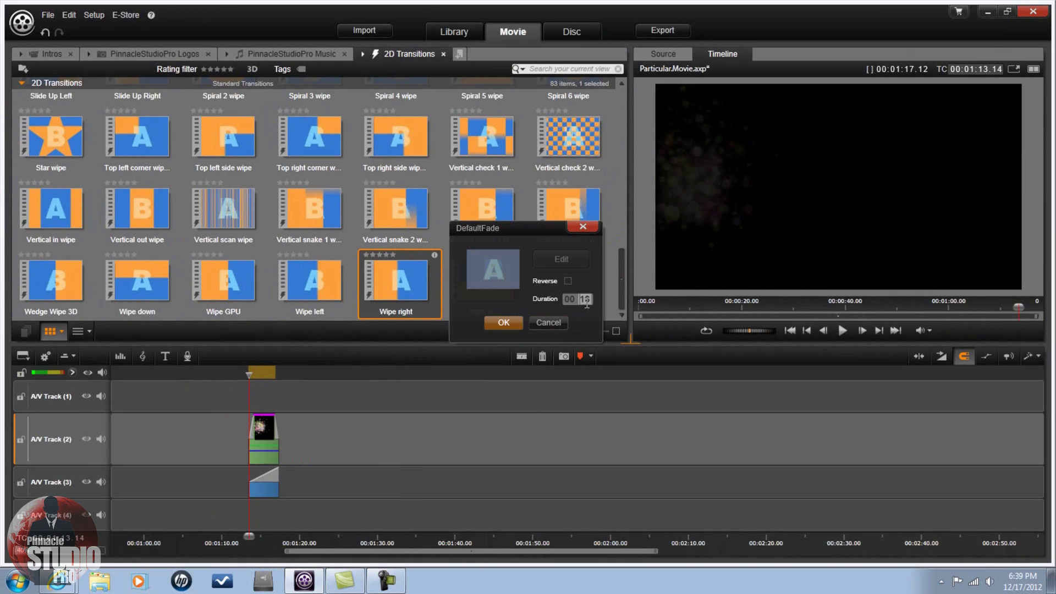
text(15)
key(Tab)
click(505, 322)
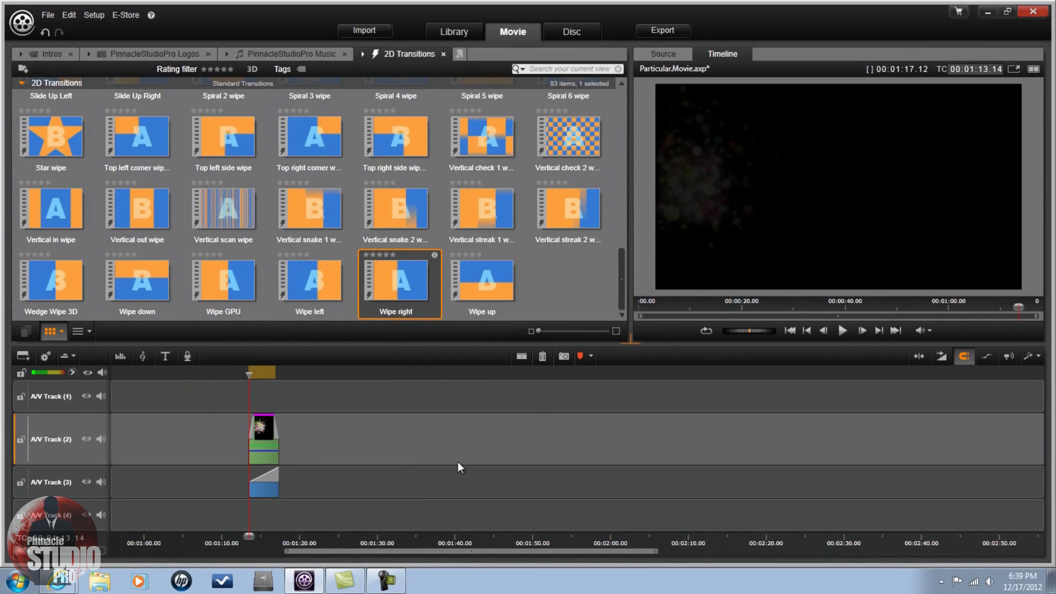